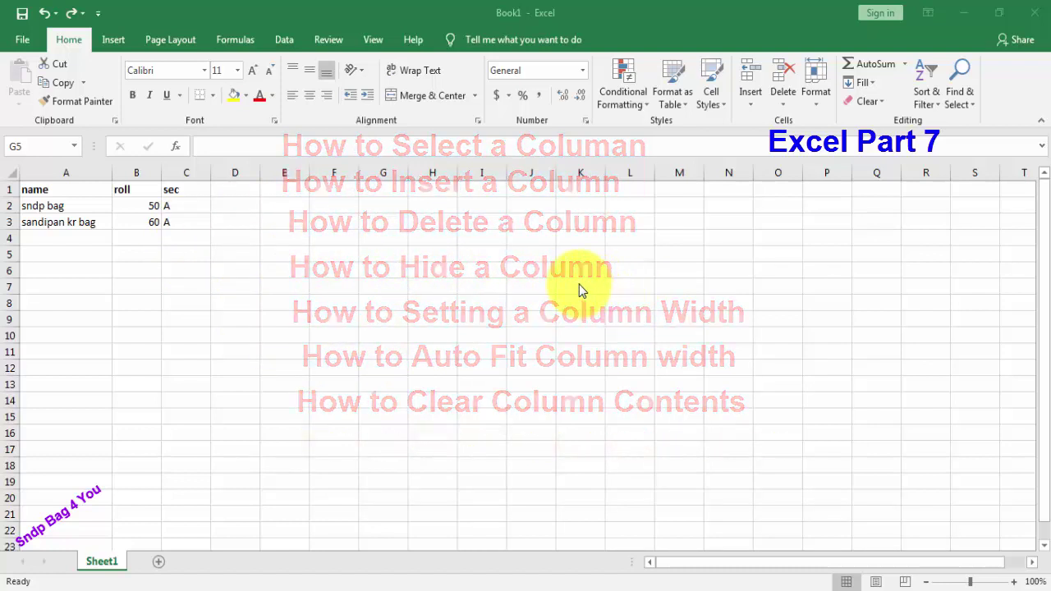
# Step: Select row 6 and columns A–C, and drag the sec column toward column E
pyautogui.click(9, 270)
pyautogui.moveTo(9, 237); pyautogui.dragTo(9, 271)
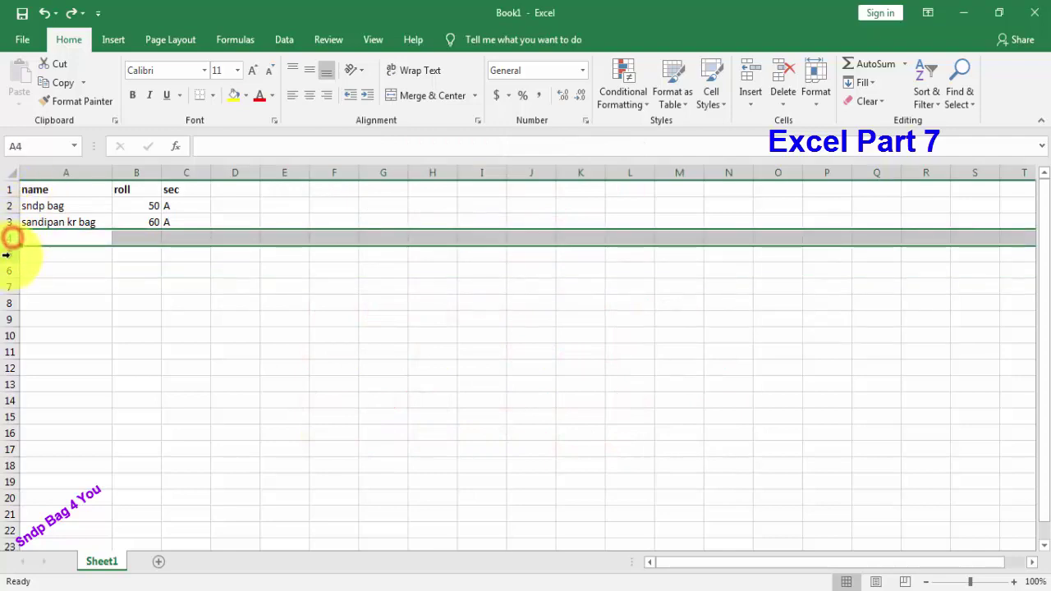
pyautogui.click(61, 172)
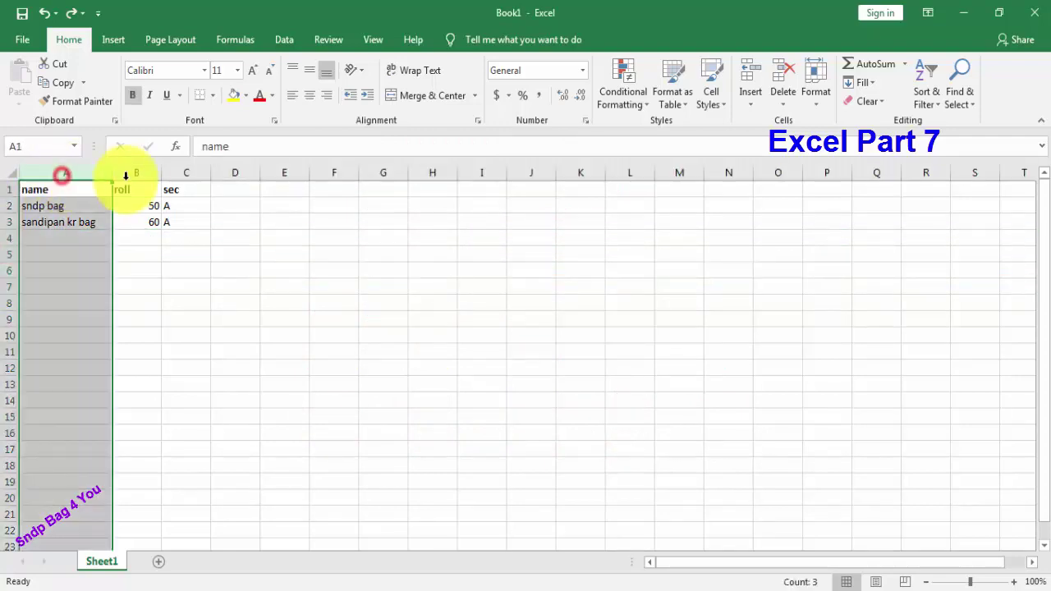
pyautogui.click(136, 172)
pyautogui.click(188, 172)
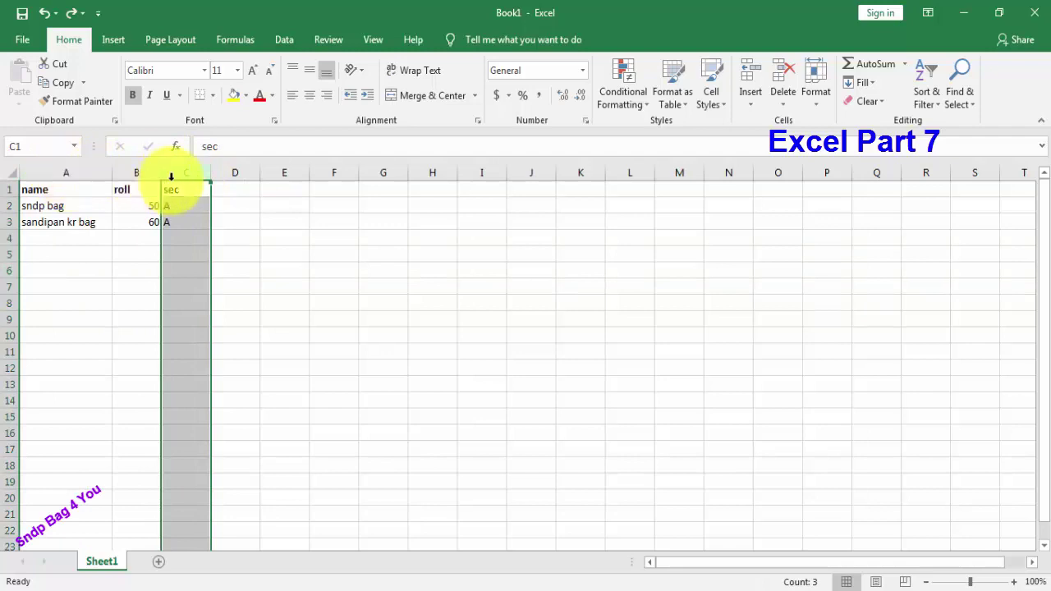
pyautogui.moveTo(209, 175); pyautogui.dragTo(388, 173)
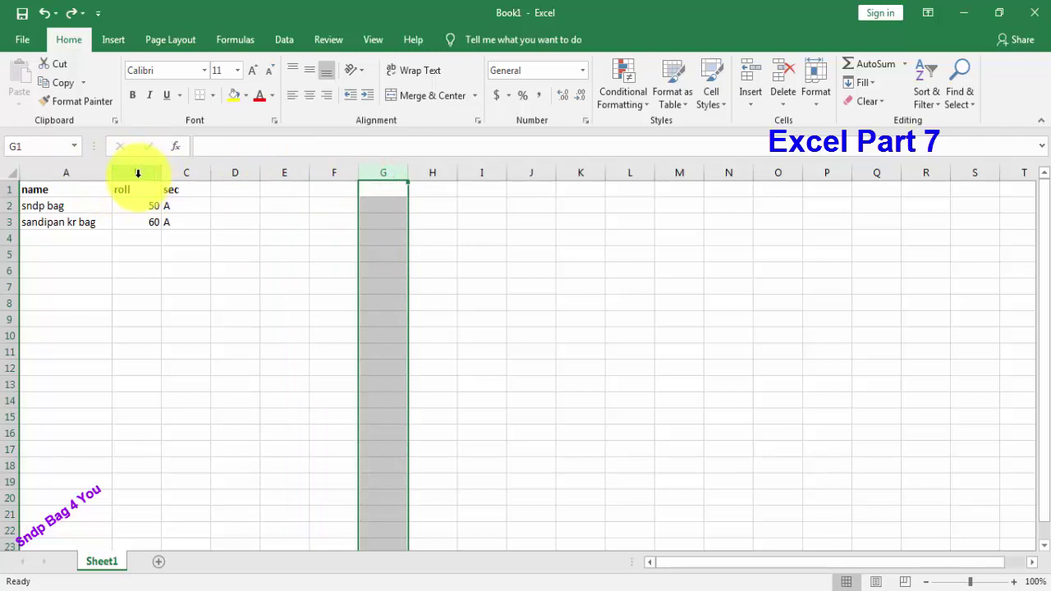
# Step: Select each of columns A through F in turn, ending on name column A
pyautogui.click(138, 172)
pyautogui.click(82, 172)
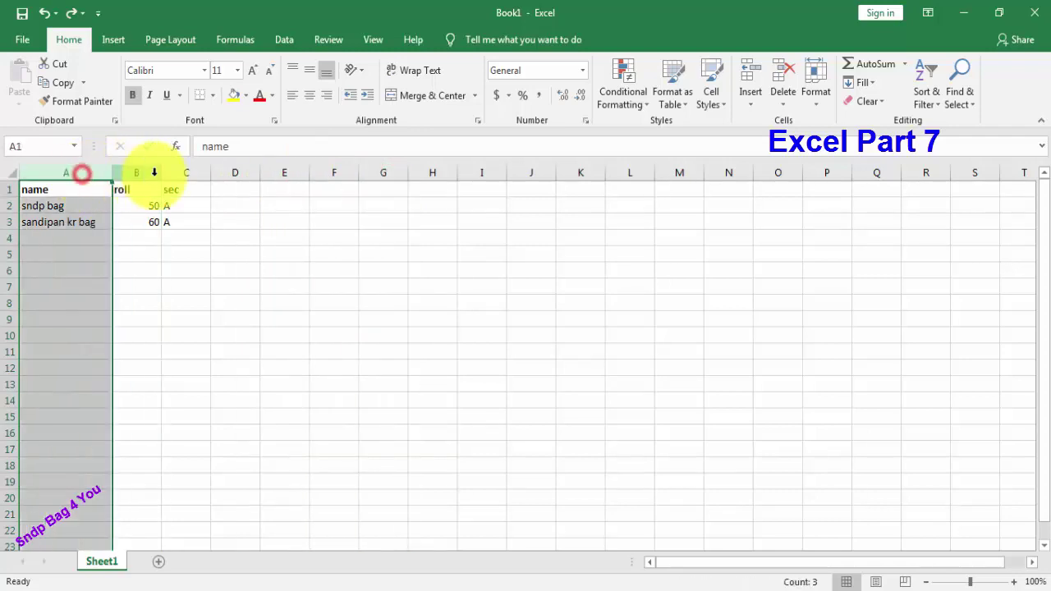
pyautogui.click(184, 171)
pyautogui.click(235, 172)
pyautogui.click(281, 171)
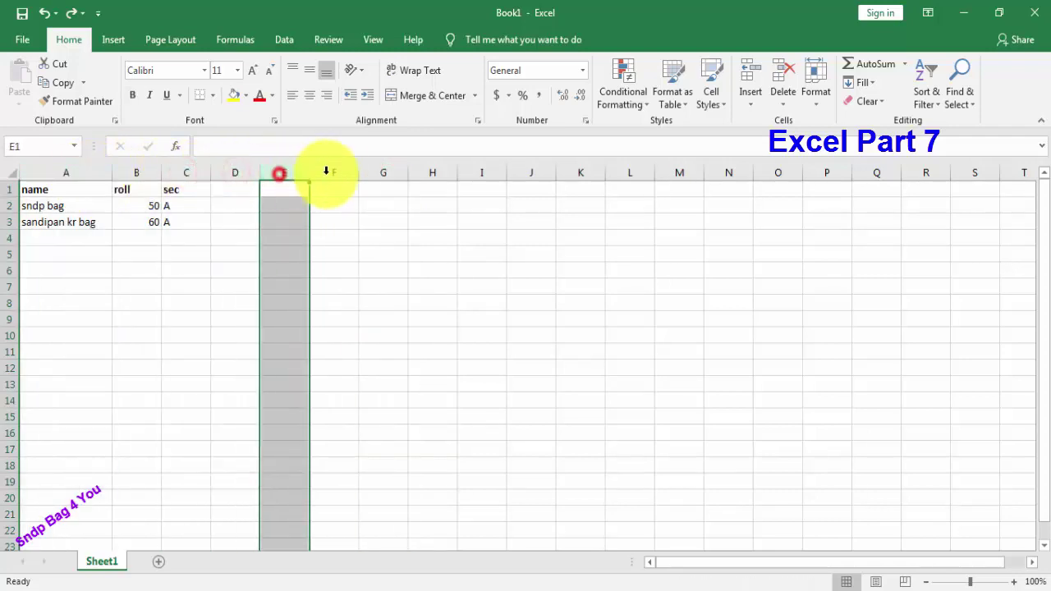
pyautogui.click(336, 171)
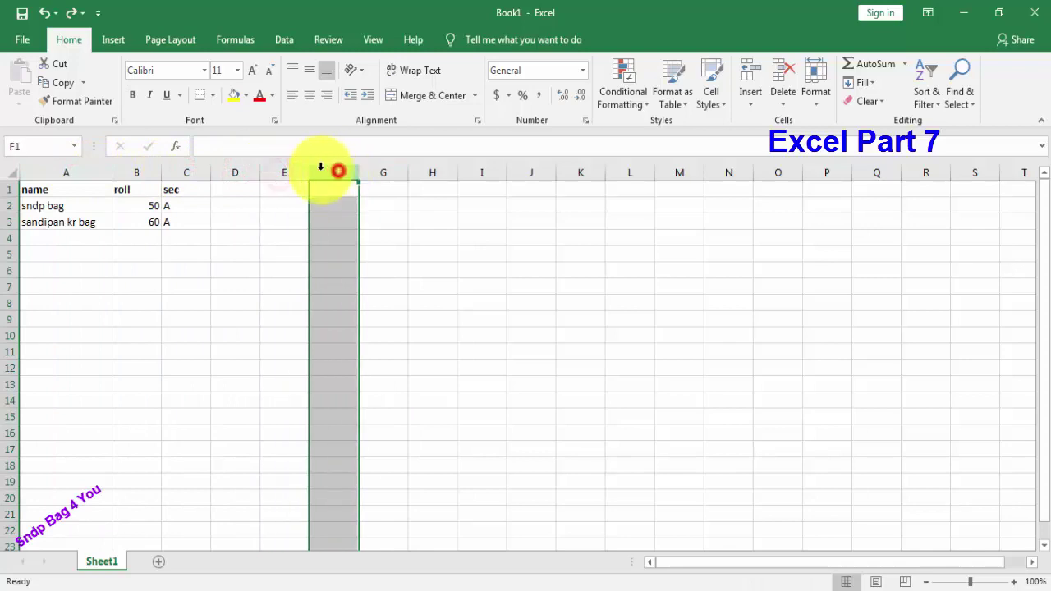
pyautogui.click(146, 171)
pyautogui.click(93, 169)
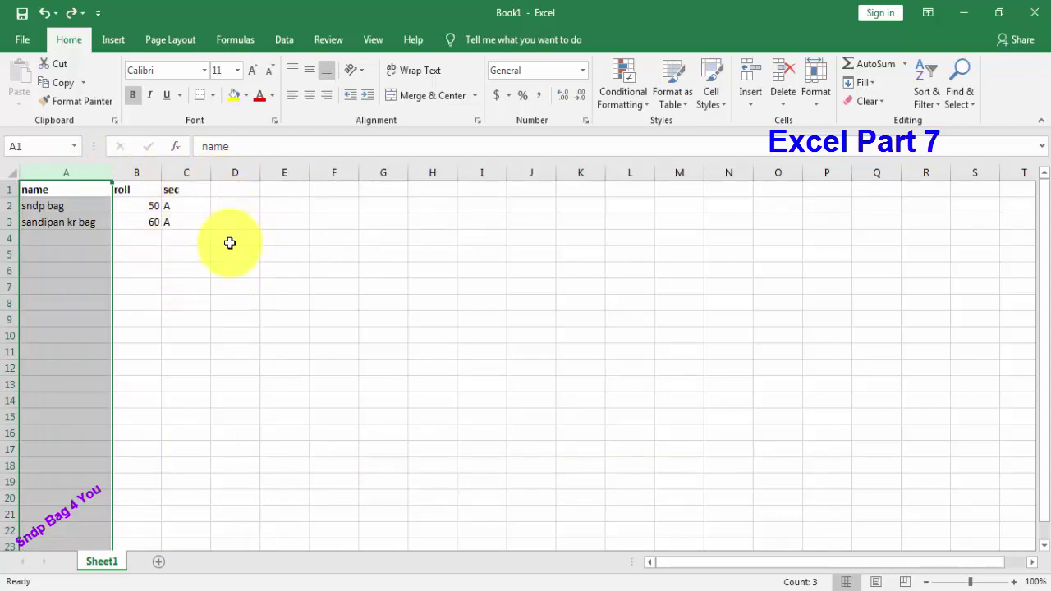
# Step: Select all of column D from cell D9 with Ctrl+Space, then deselect
pyautogui.click(229, 321)
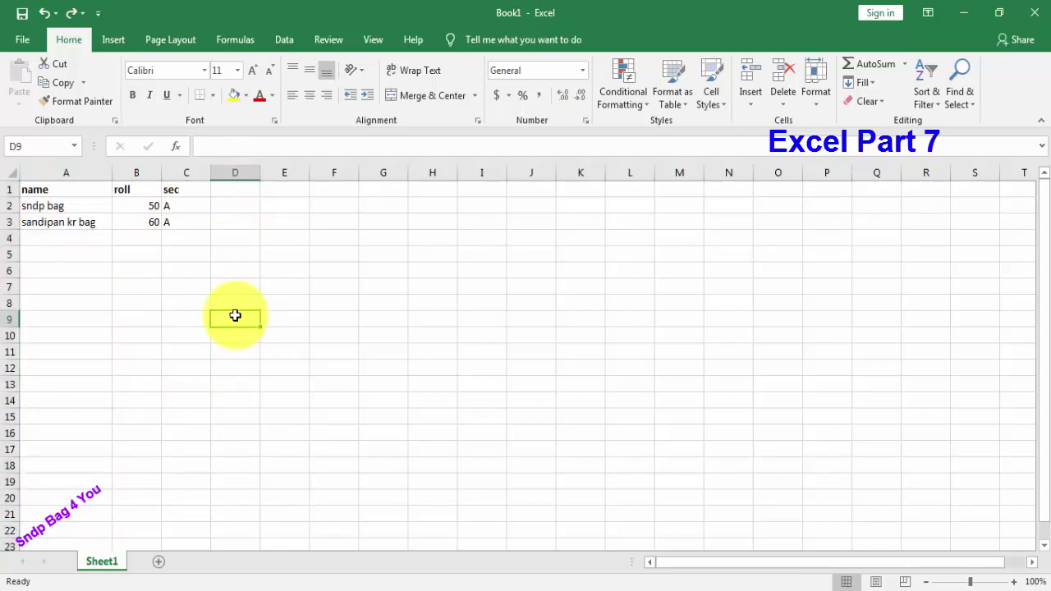
pyautogui.hotkey('ctrl', 'space')
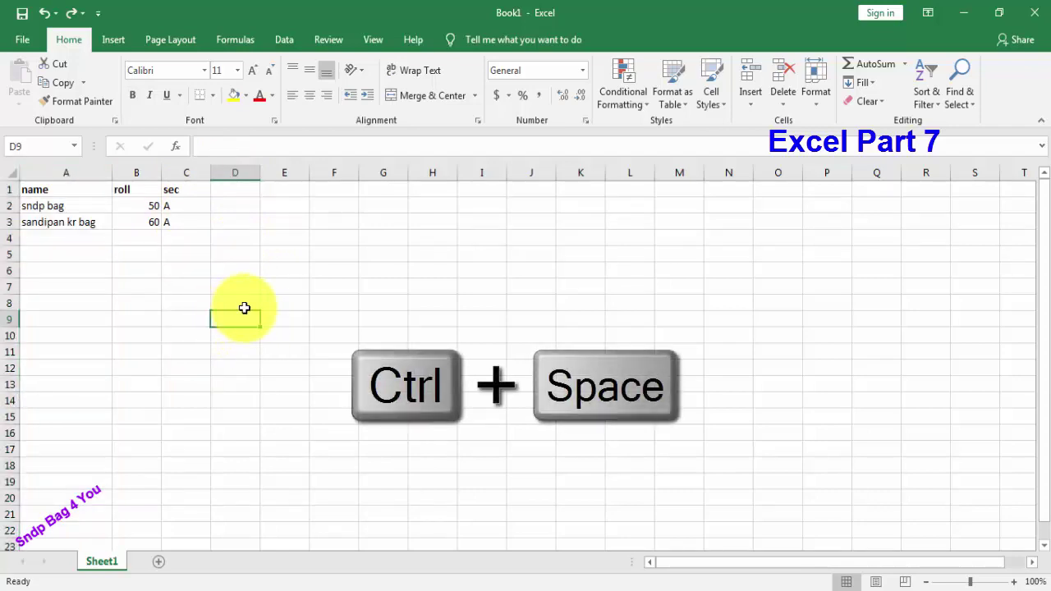
pyautogui.hotkey('ctrl', 'space')
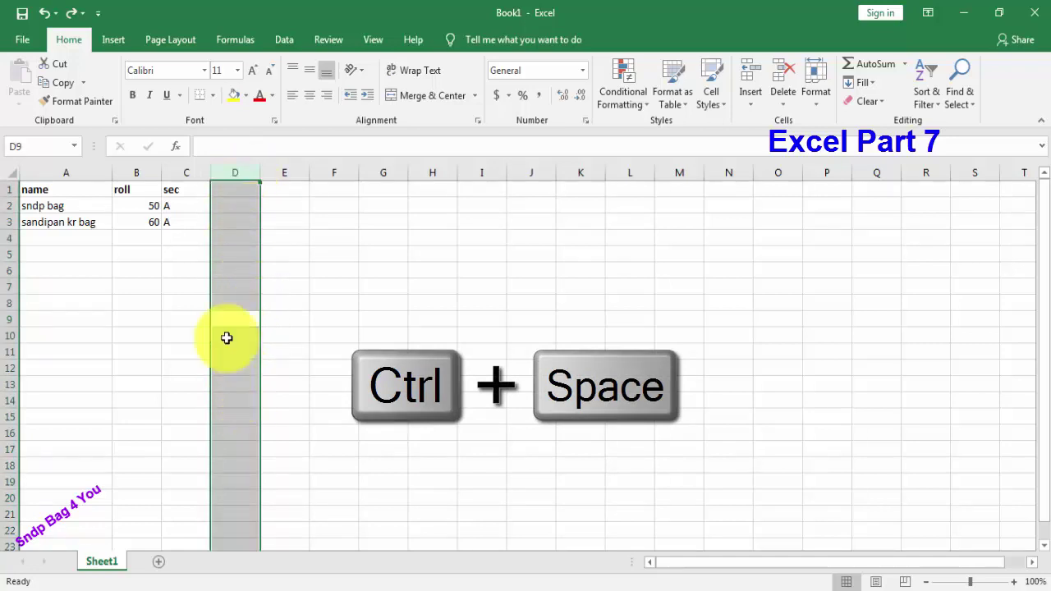
pyautogui.click(284, 221)
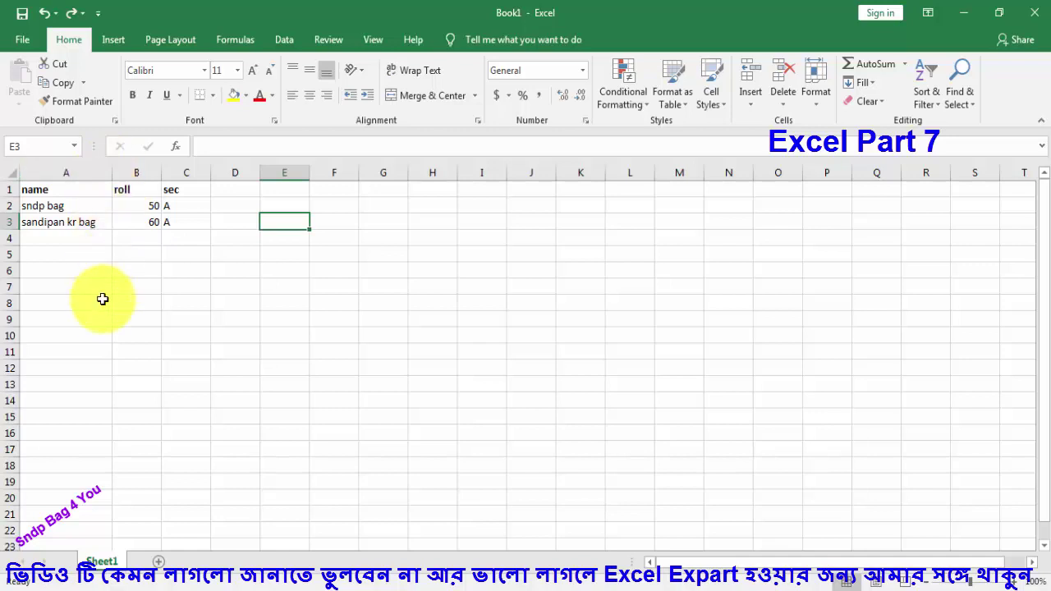
# Step: Insert an empty column before the roll column B
pyautogui.click(137, 172)
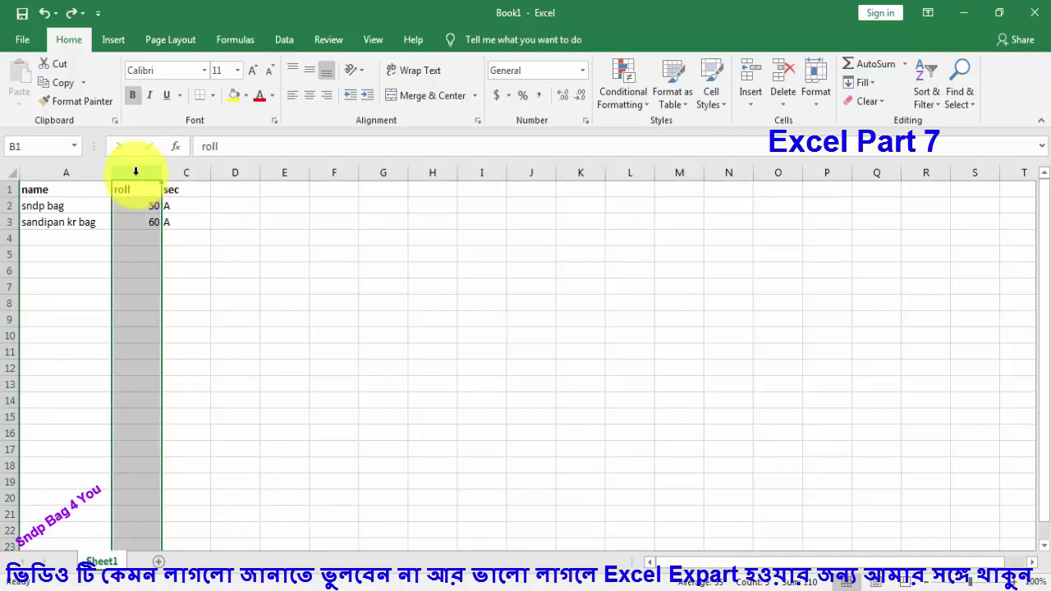
pyautogui.rightClick(135, 171)
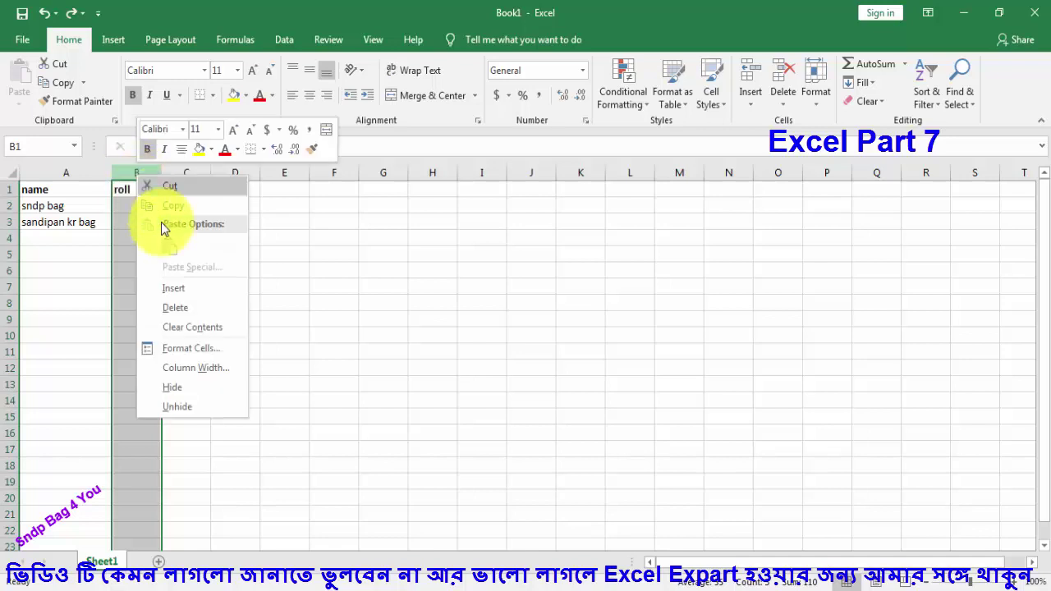
pyautogui.click(183, 289)
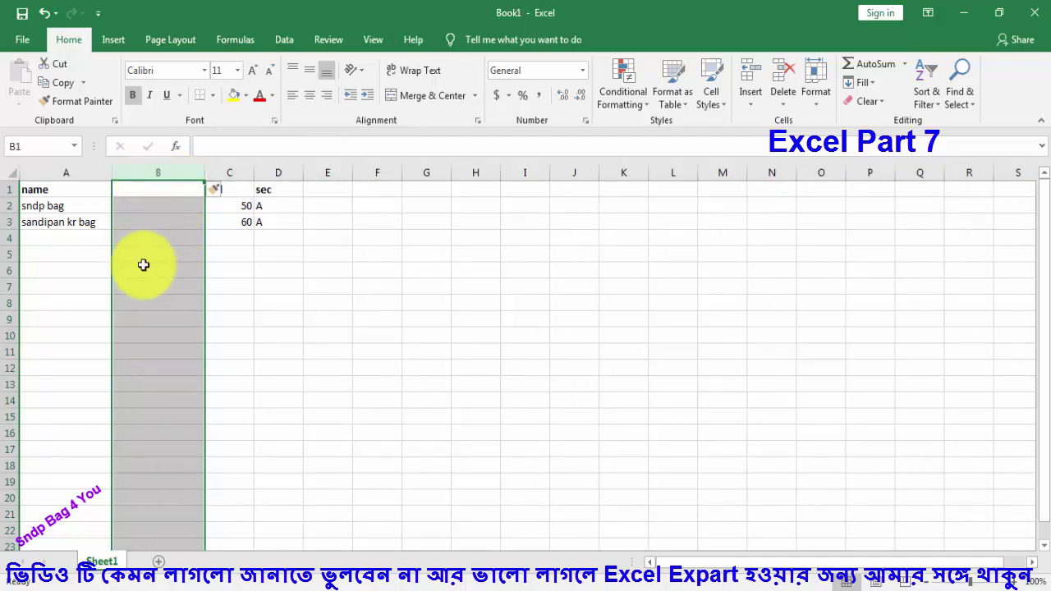
pyautogui.click(148, 192)
pyautogui.click(152, 309)
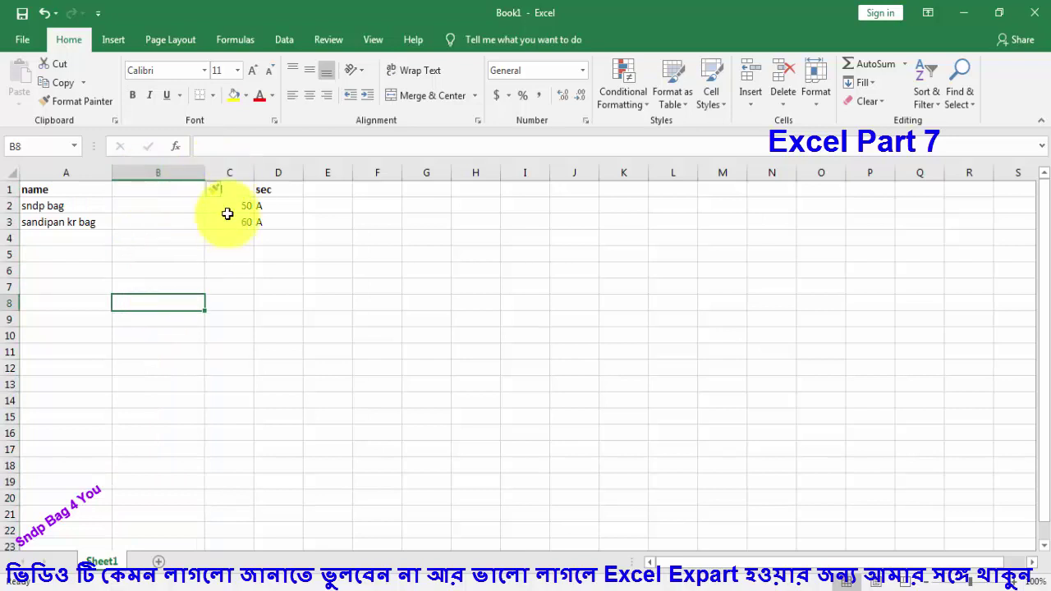
# Step: Insert blank columns before sec via Home > Insert and before name with Ctrl++
pyautogui.click(287, 172)
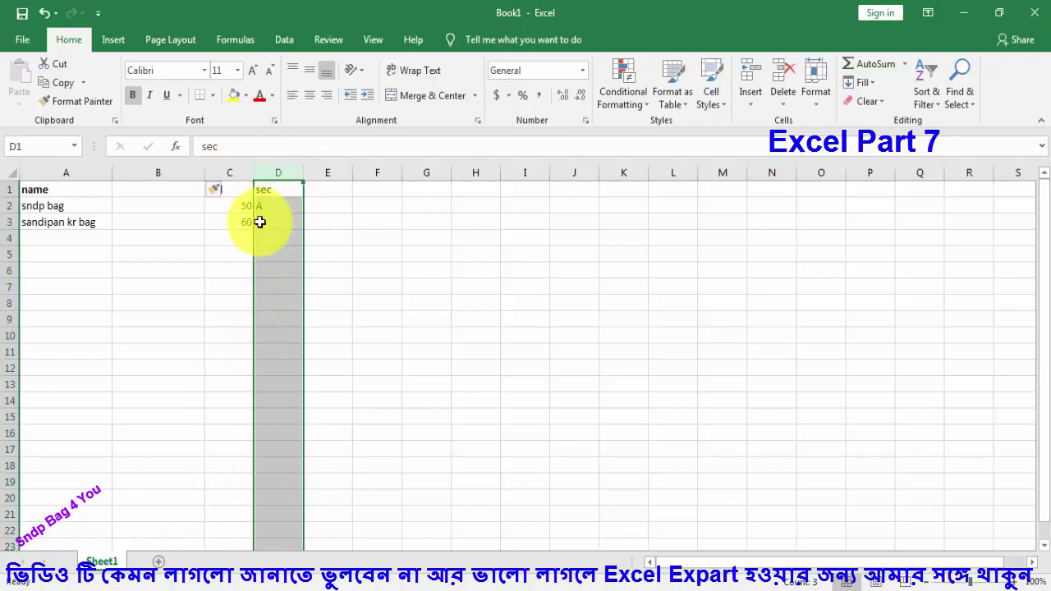
pyautogui.click(750, 100)
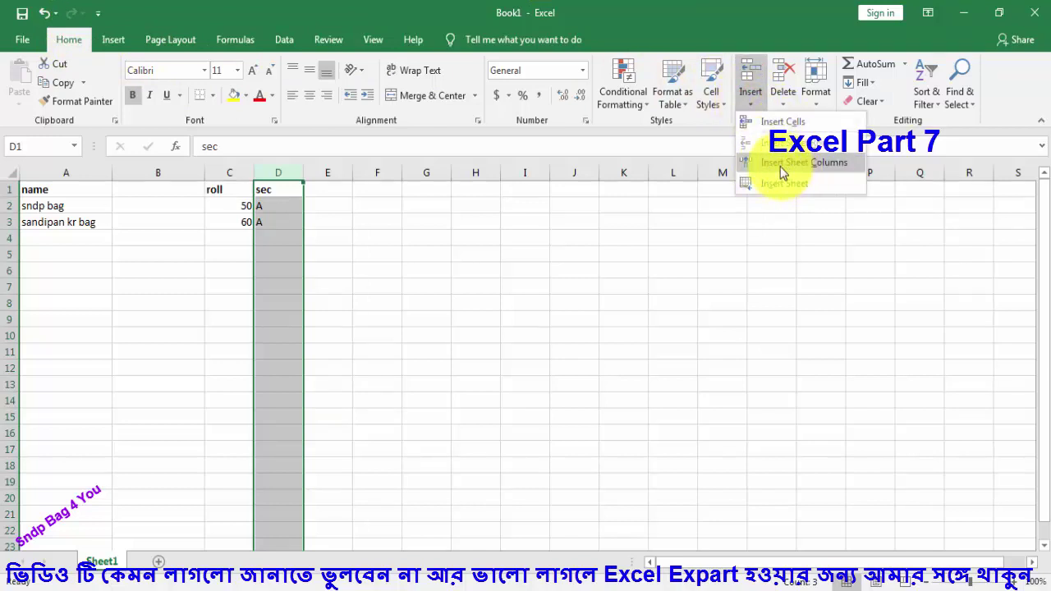
pyautogui.click(838, 165)
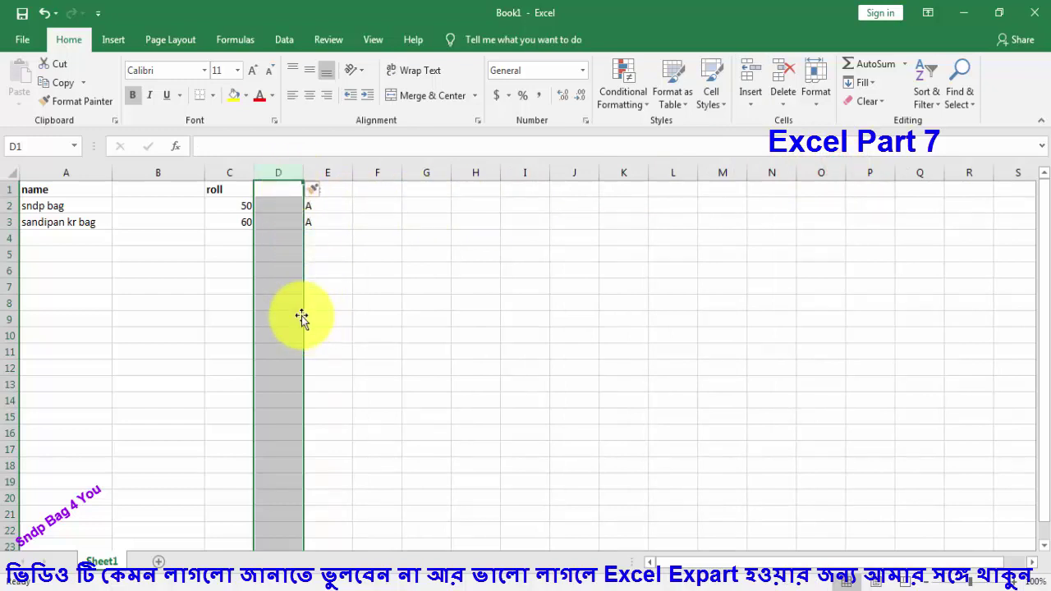
pyautogui.click(67, 172)
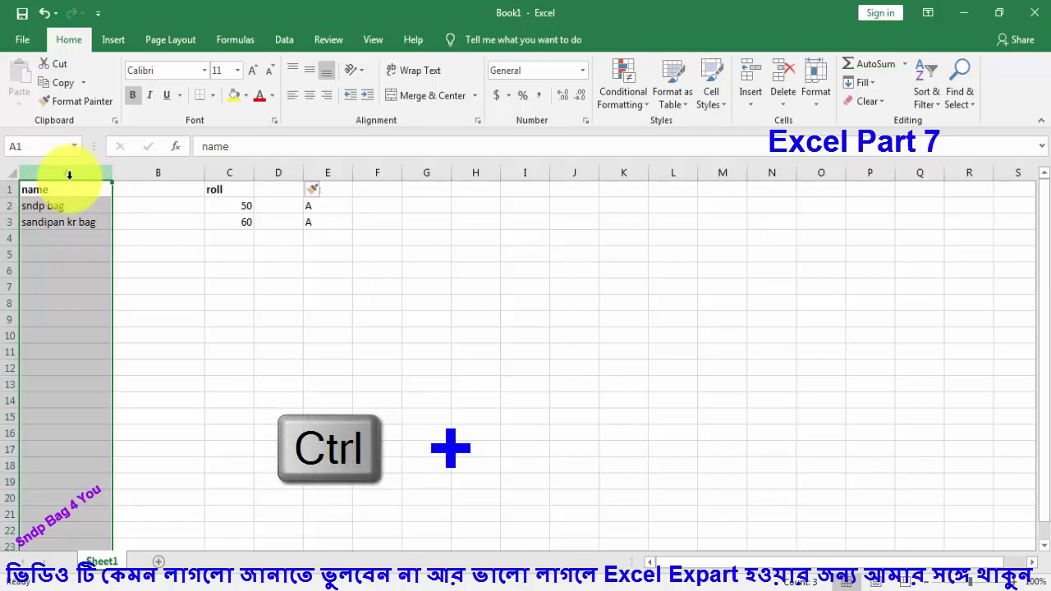
pyautogui.hotkey('ctrl', '+')
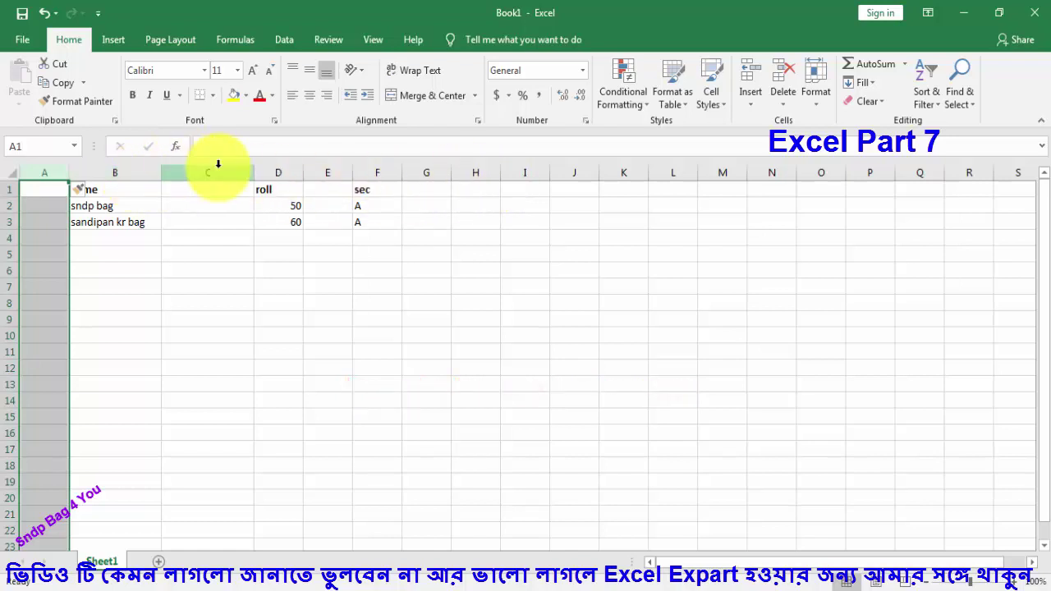
# Step: Delete the roll column D, then the empty column C and the empty first column A
pyautogui.click(283, 172)
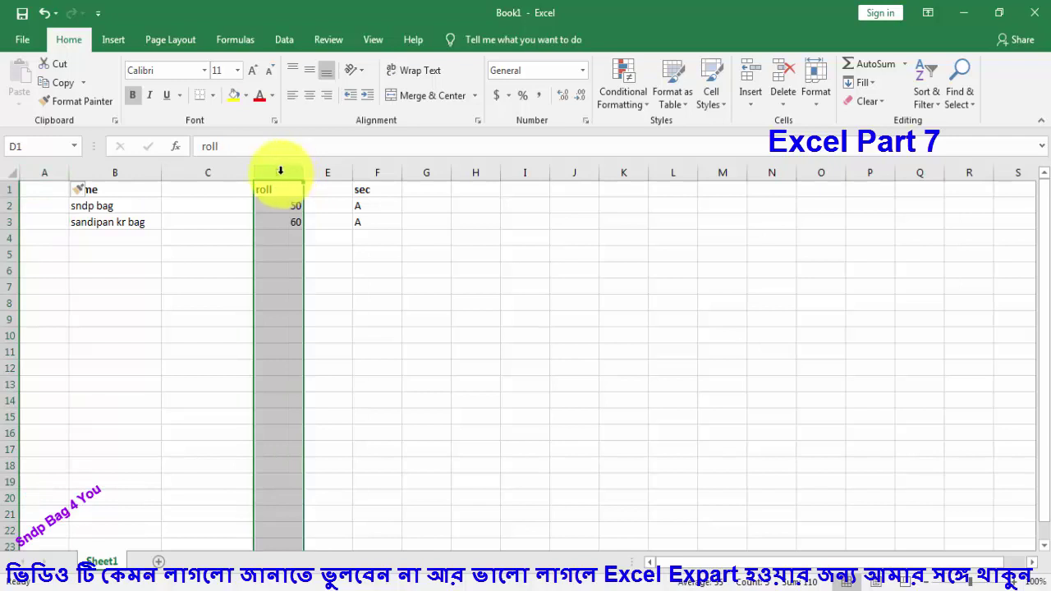
pyautogui.rightClick(280, 171)
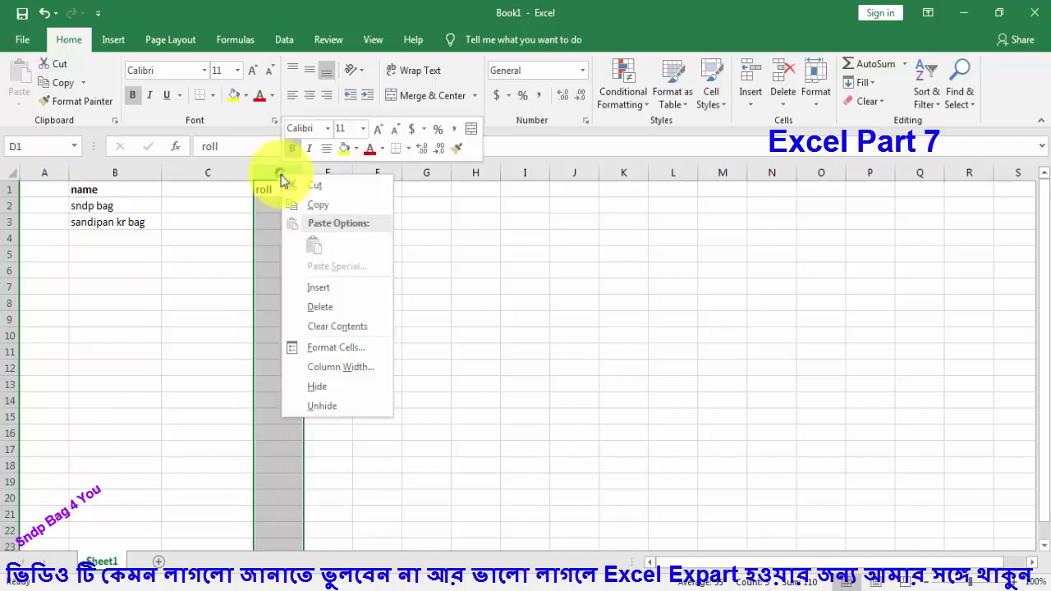
pyautogui.click(333, 307)
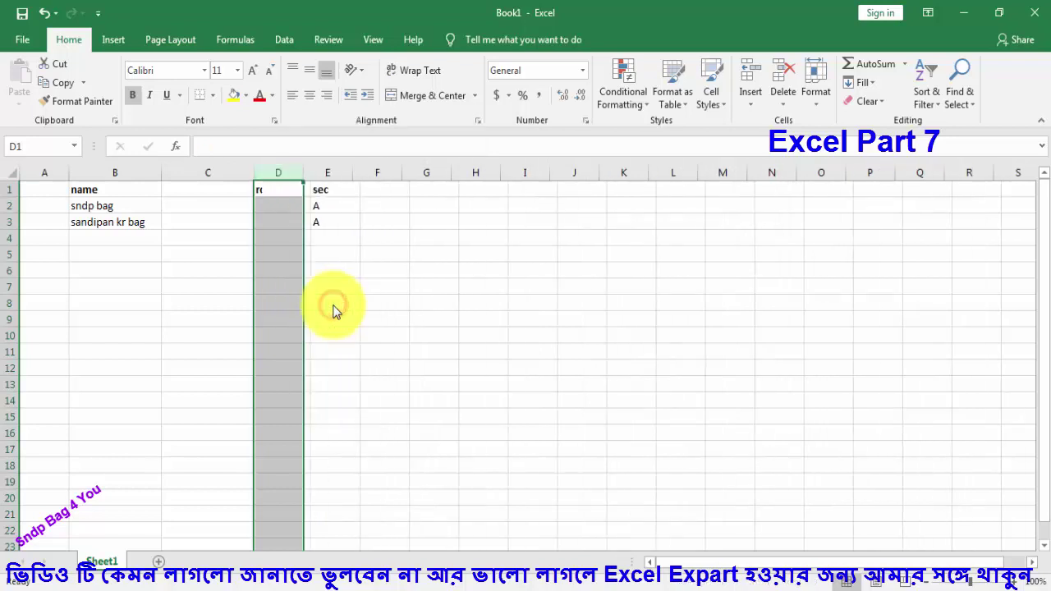
pyautogui.click(214, 171)
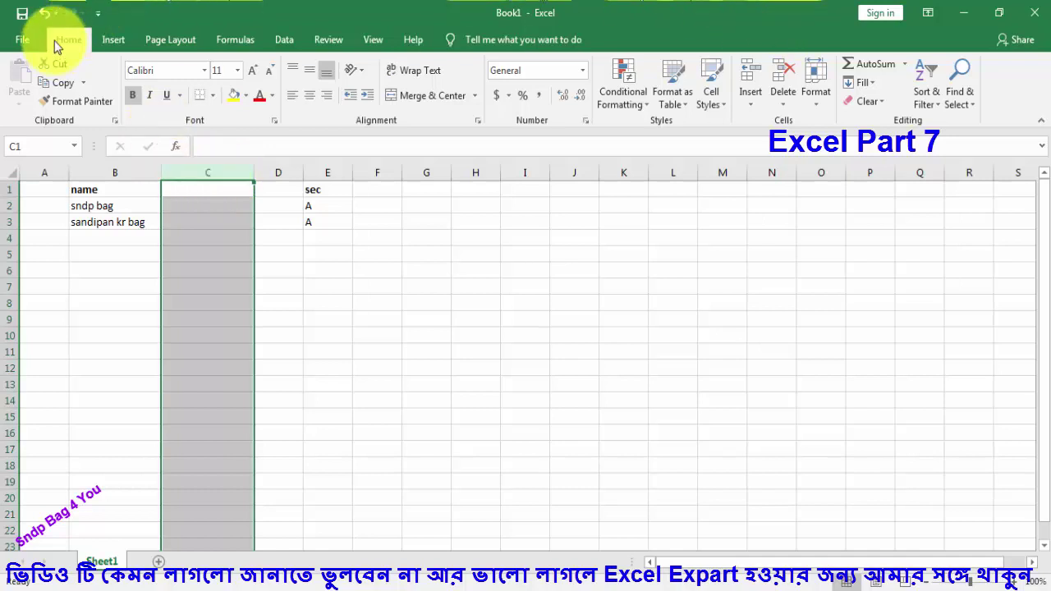
pyautogui.click(781, 106)
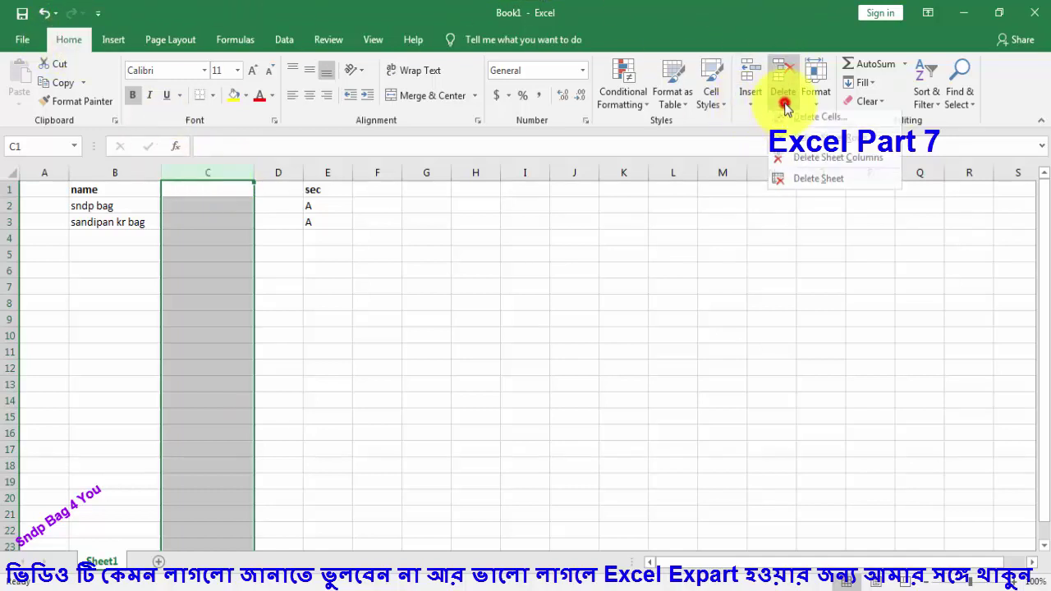
pyautogui.click(843, 168)
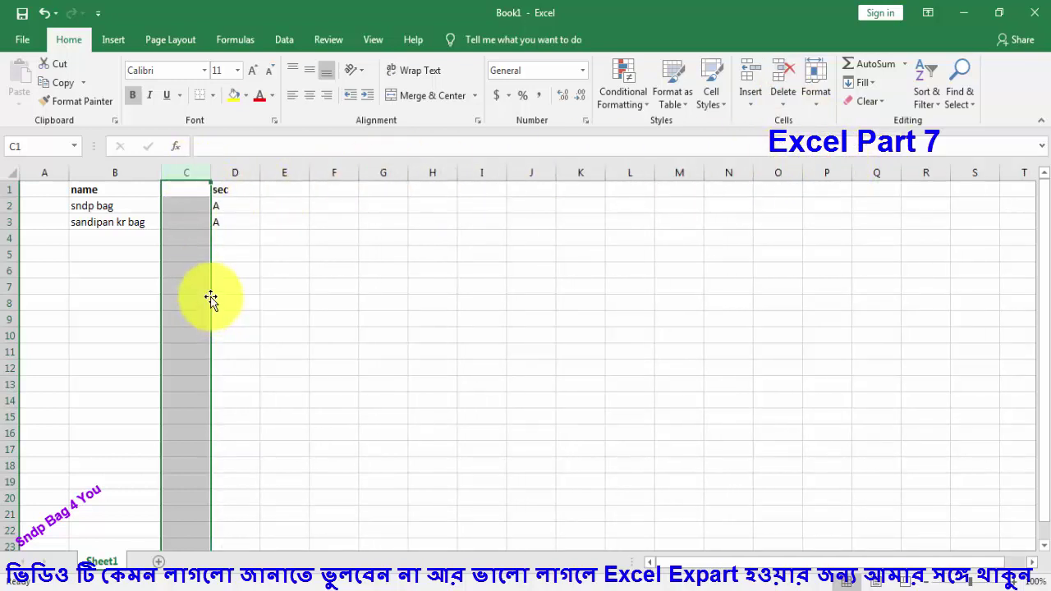
pyautogui.click(47, 170)
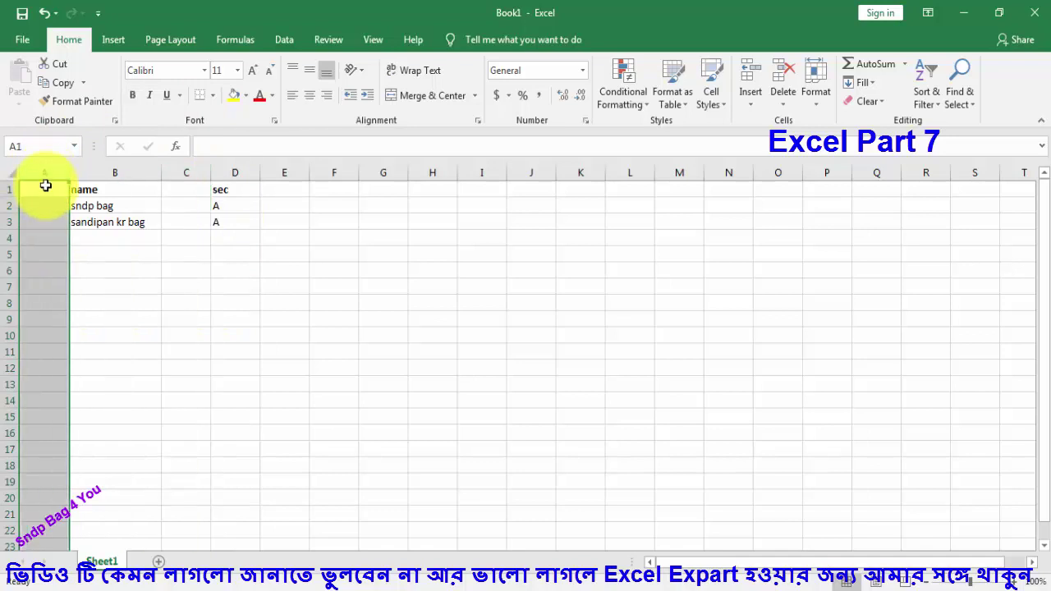
pyautogui.hotkey('ctrl', '-')
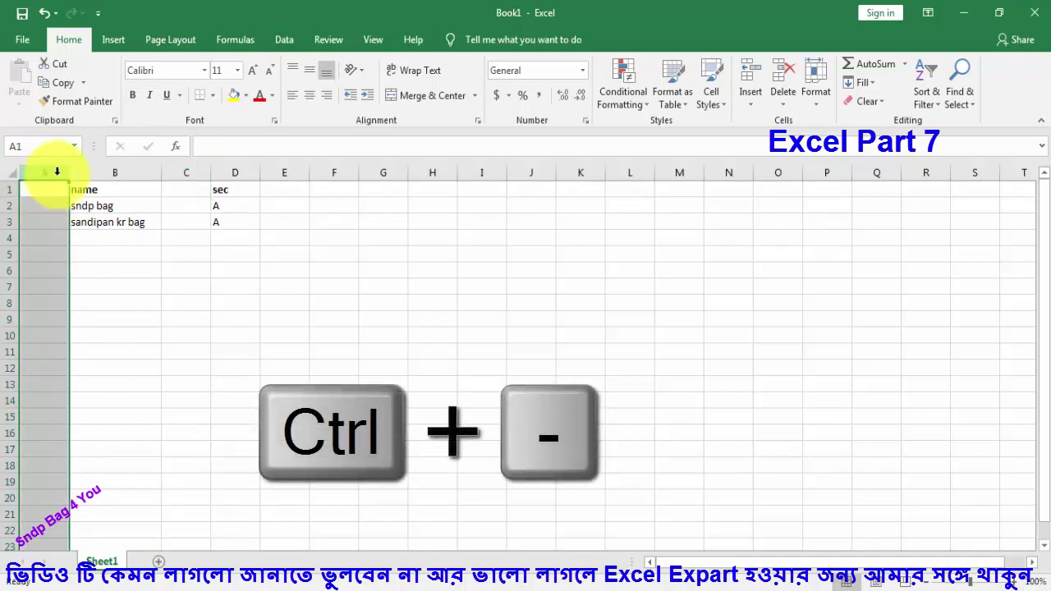
pyautogui.hotkey('ctrl', '-')
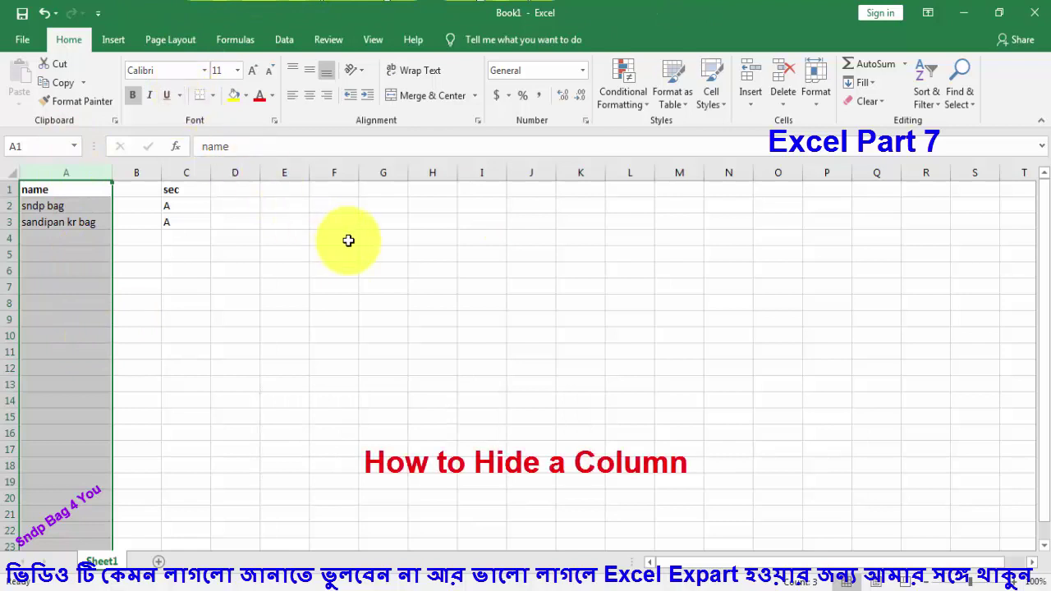
# Step: Hide the sec column C from its header menu
pyautogui.click(188, 170)
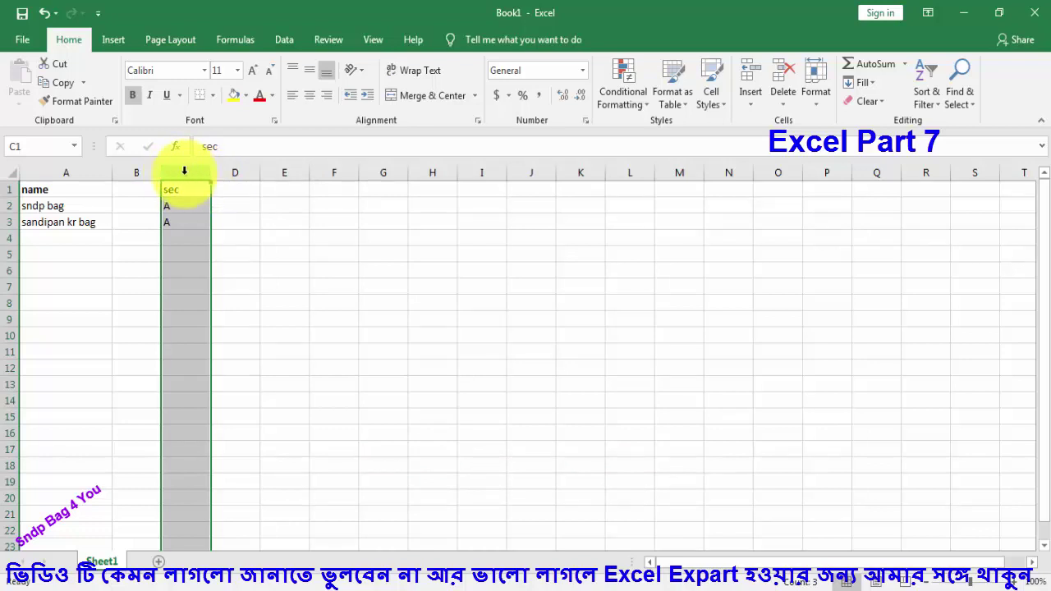
pyautogui.rightClick(193, 172)
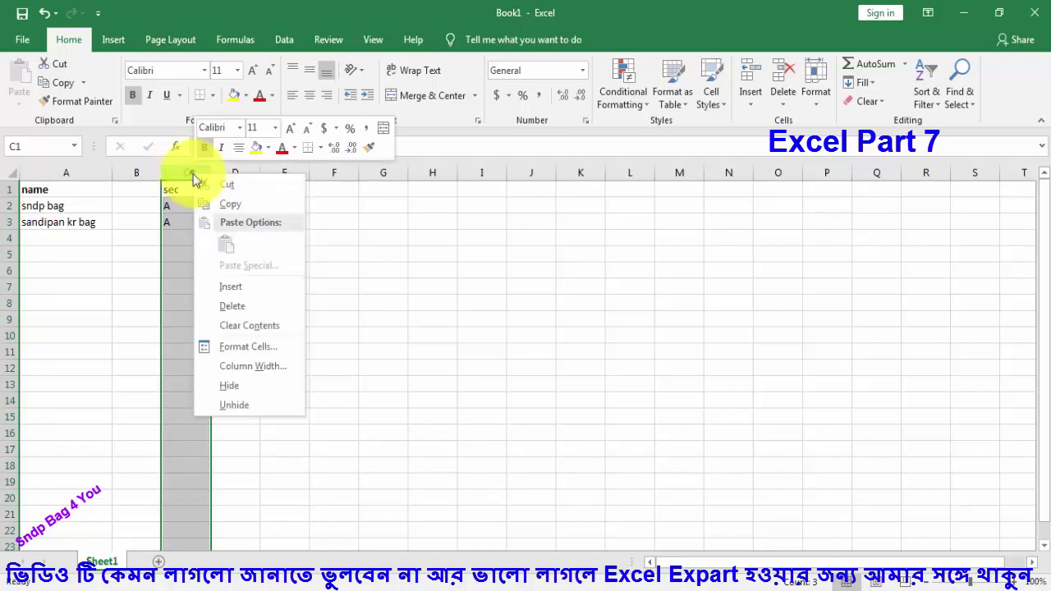
pyautogui.click(239, 384)
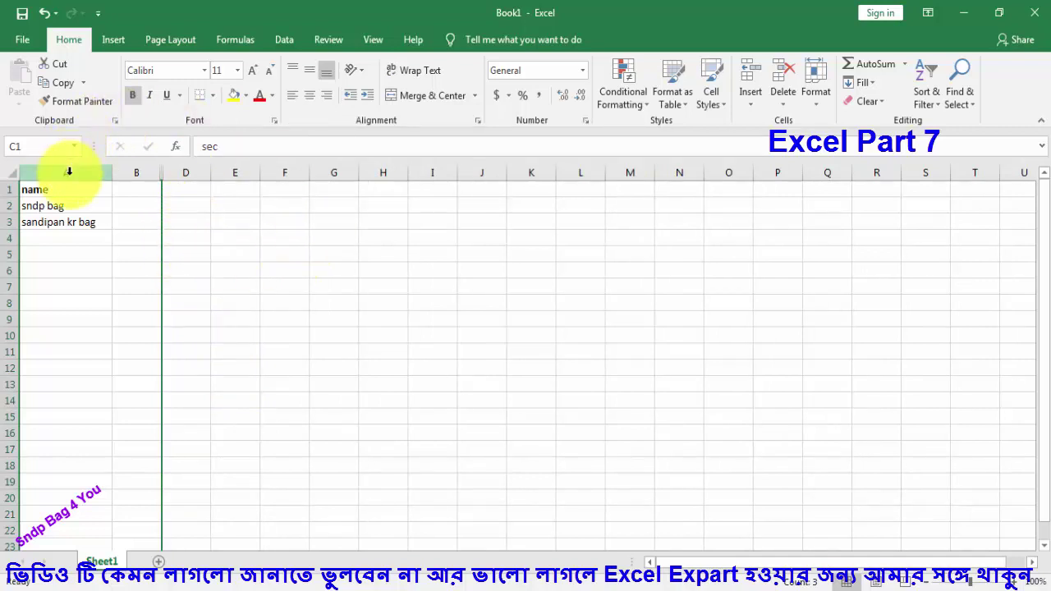
# Step: Hide the name column A with Ctrl+0
pyautogui.click(68, 171)
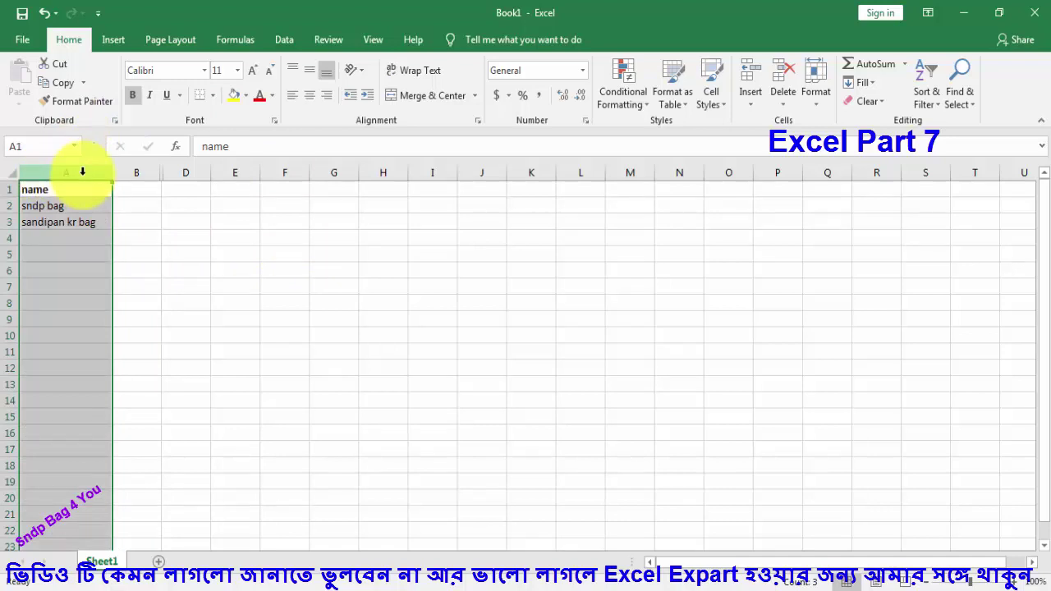
pyautogui.click(814, 105)
pyautogui.moveTo(857, 257)
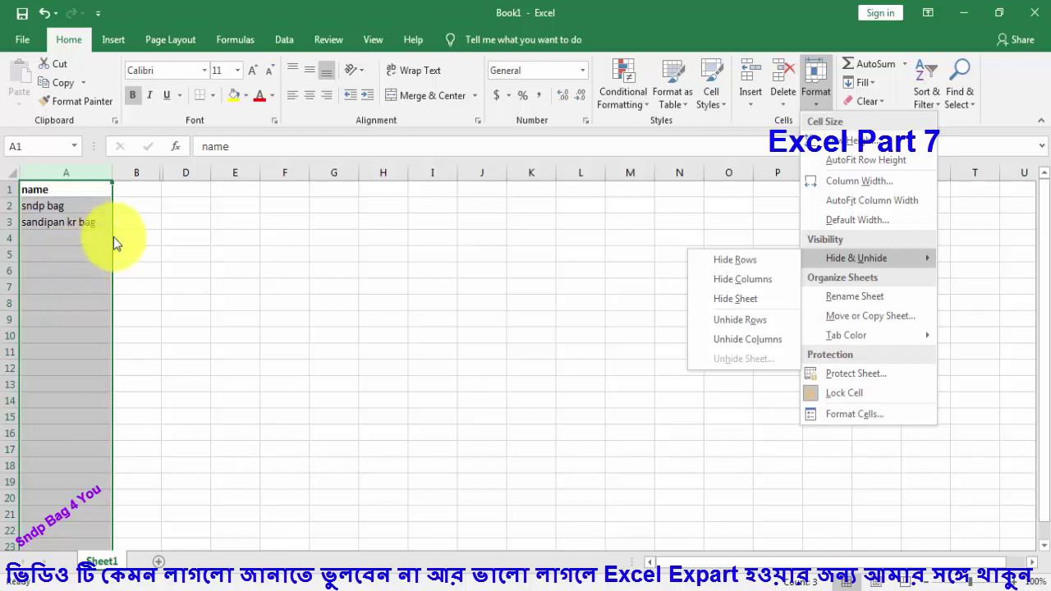
pyautogui.click(131, 223)
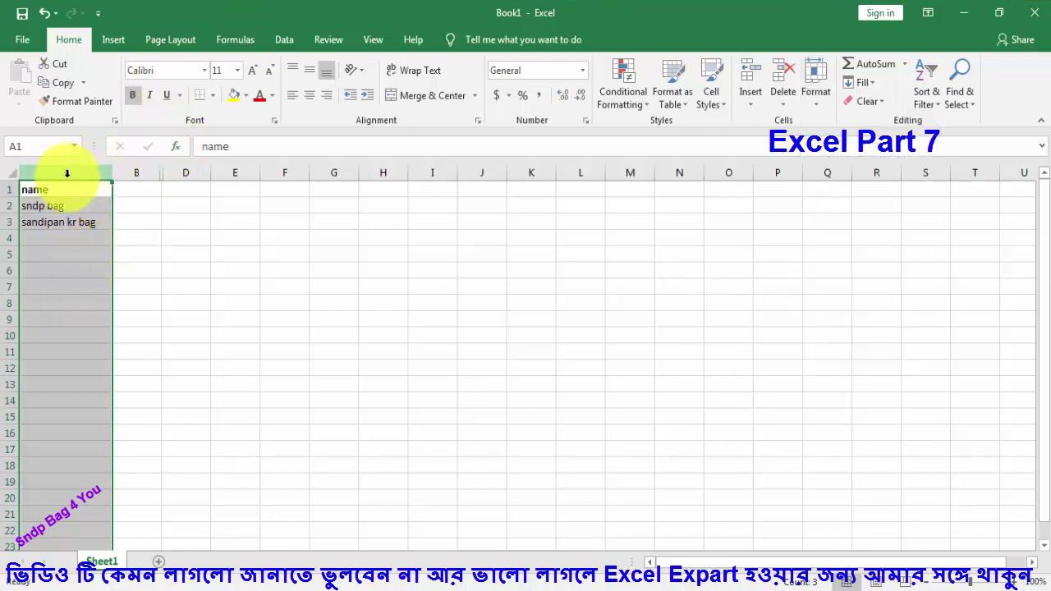
pyautogui.hotkey('ctrl', '0')
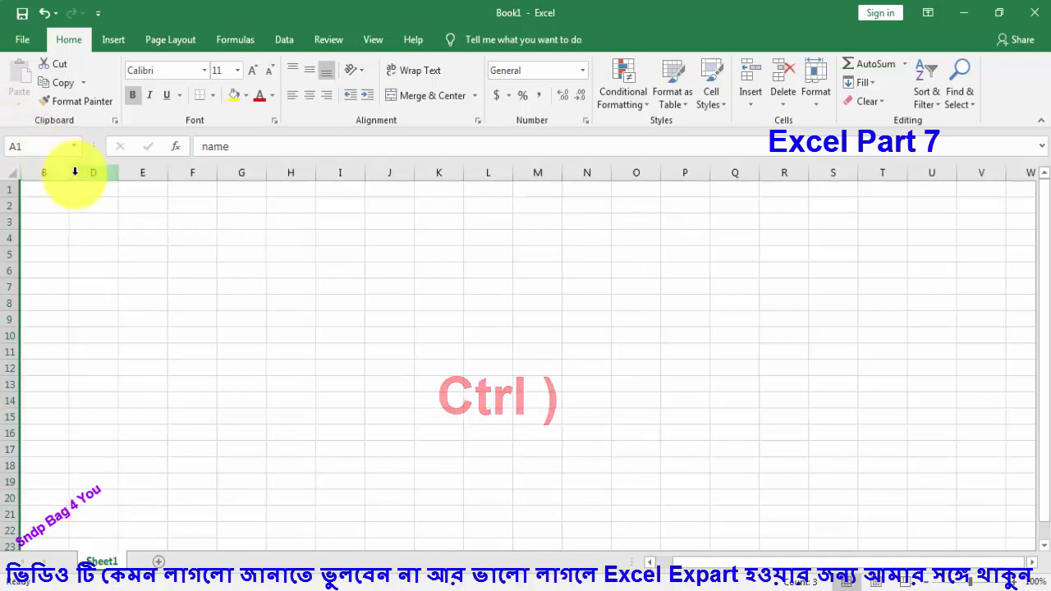
pyautogui.click(44, 173)
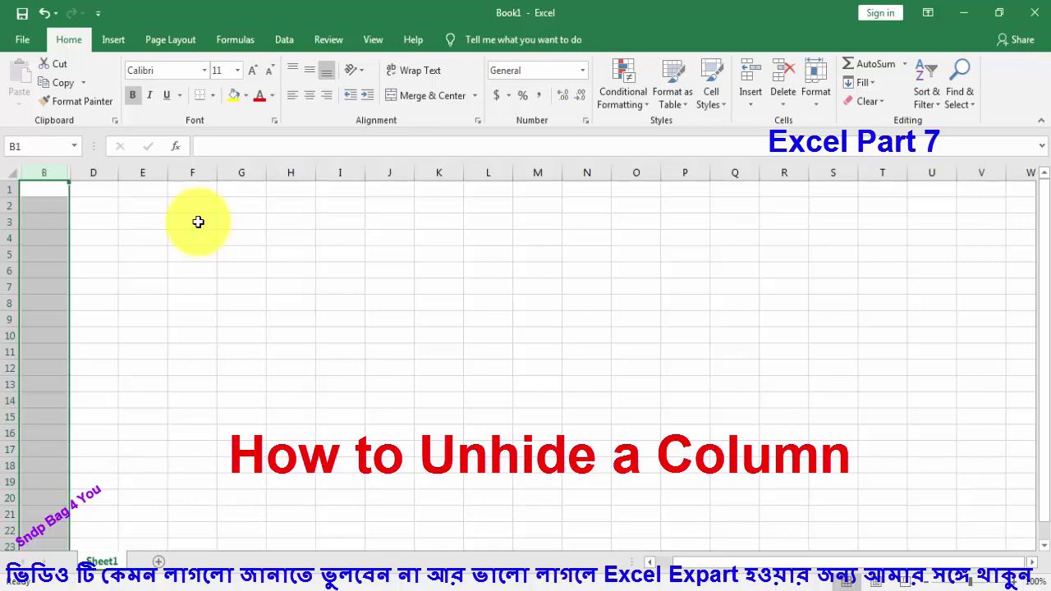
# Step: Drag the hidden column borders to bring back the sec and name columns at full width
pyautogui.click(143, 173)
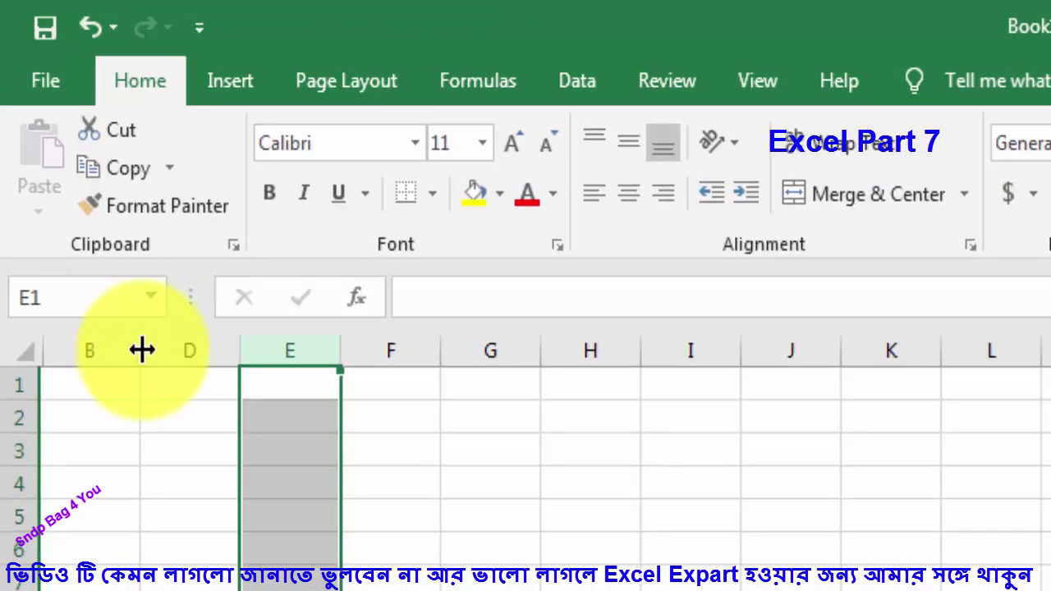
pyautogui.moveTo(142, 351); pyautogui.dragTo(251, 354)
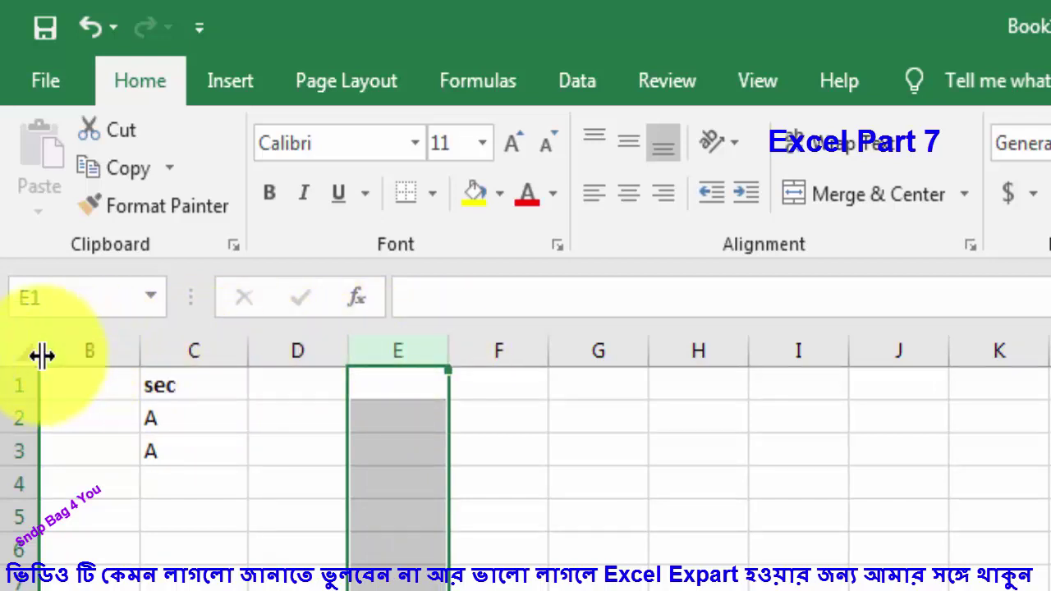
pyautogui.moveTo(42, 355); pyautogui.dragTo(148, 351)
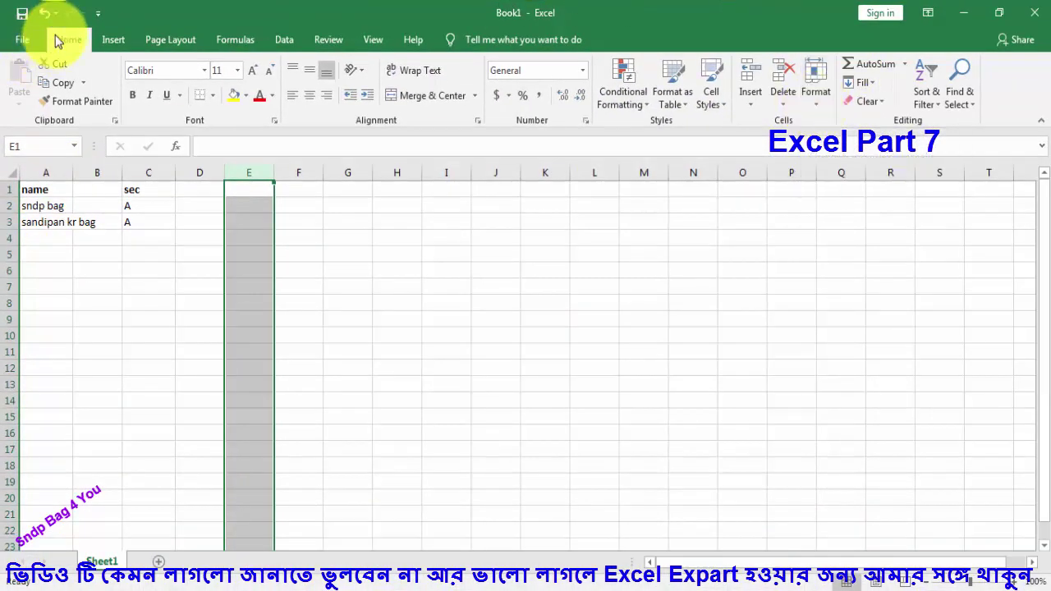
pyautogui.click(819, 107)
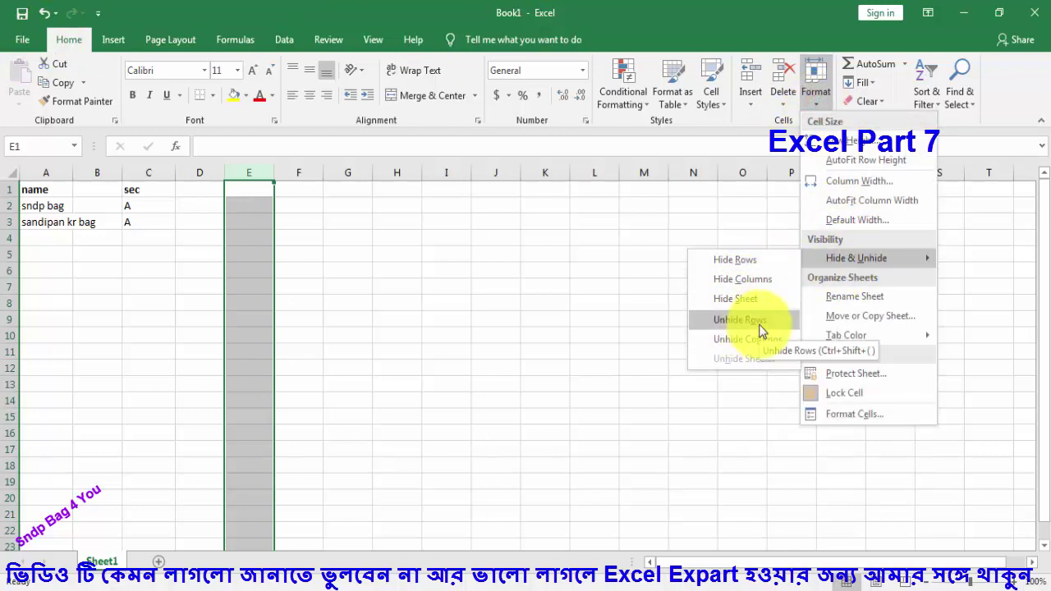
pyautogui.click(58, 171)
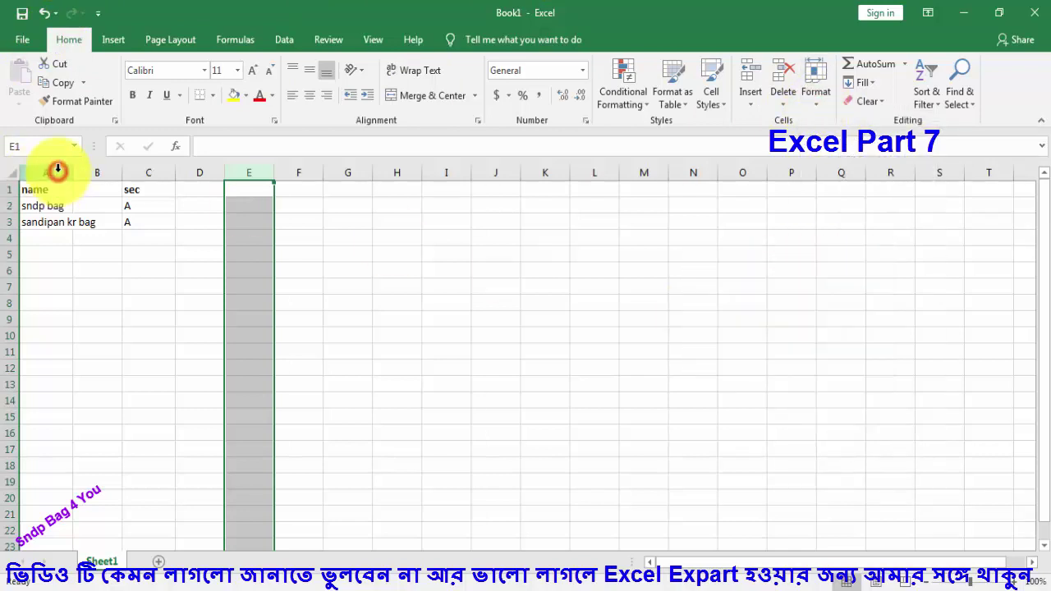
pyautogui.click(58, 171)
pyautogui.rightClick(58, 171)
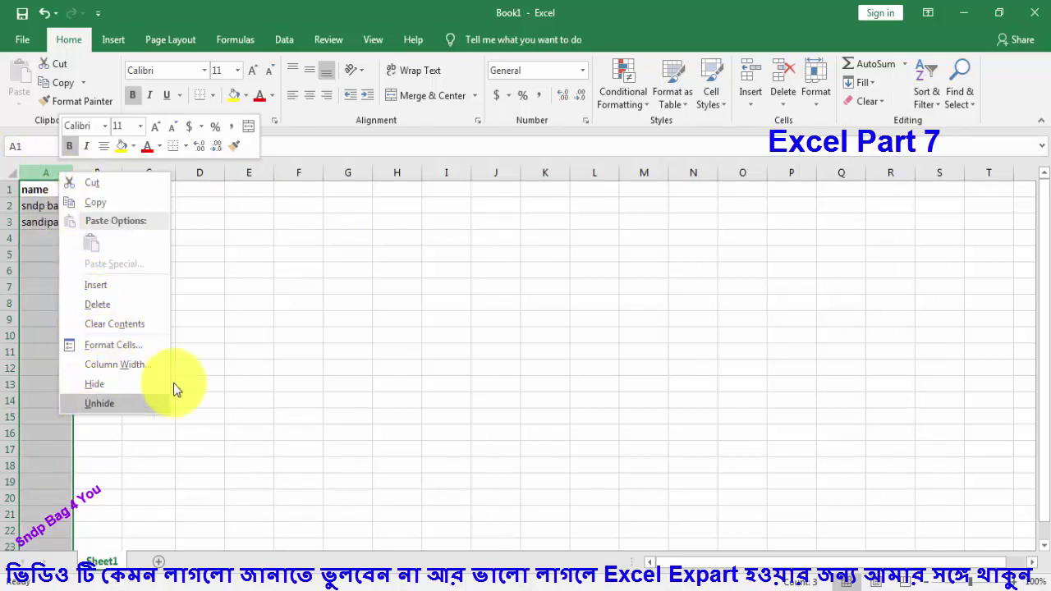
pyautogui.click(239, 332)
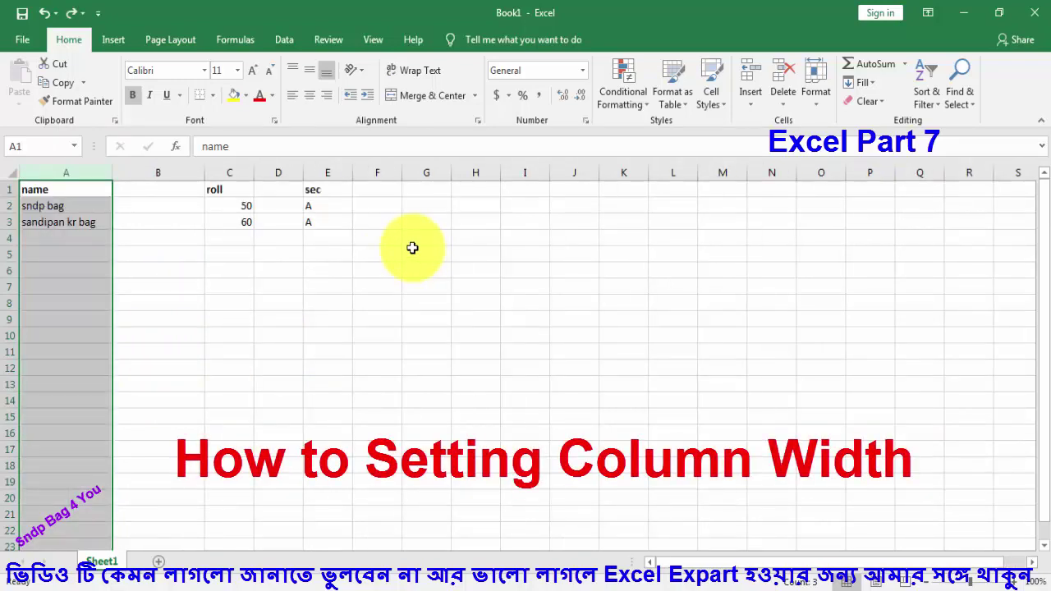
# Step: Widen the name column and stretch the roll column to a width of 18.00
pyautogui.click(376, 268)
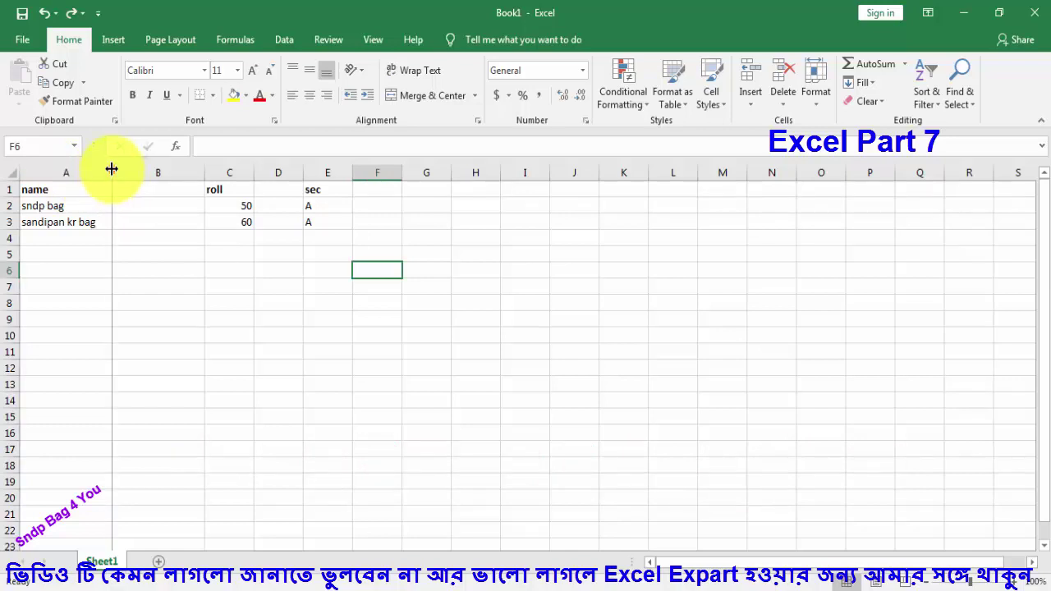
pyautogui.moveTo(111, 169); pyautogui.dragTo(182, 177)
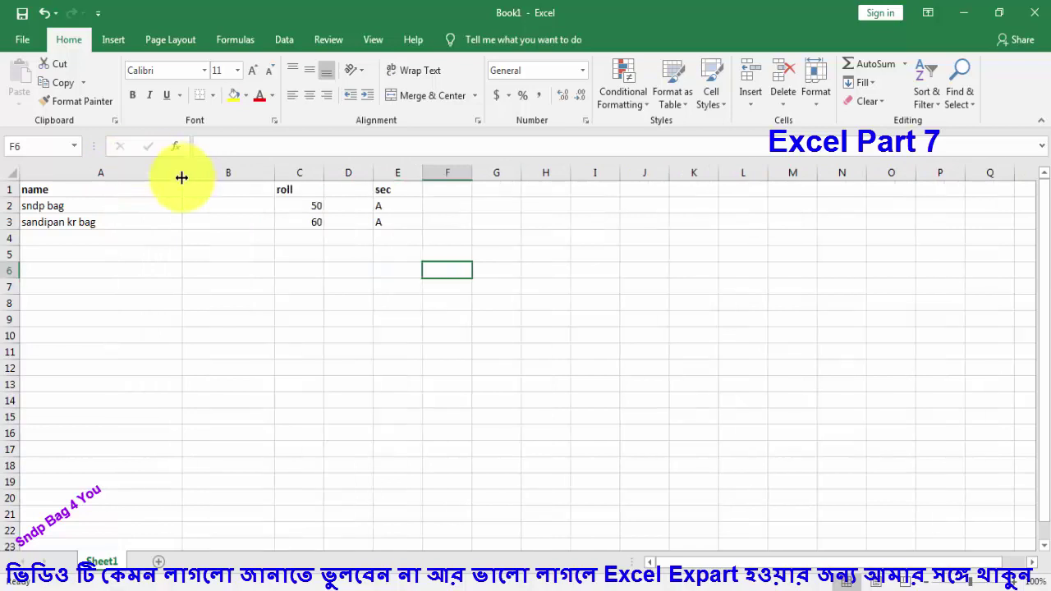
pyautogui.moveTo(325, 172); pyautogui.dragTo(477, 174)
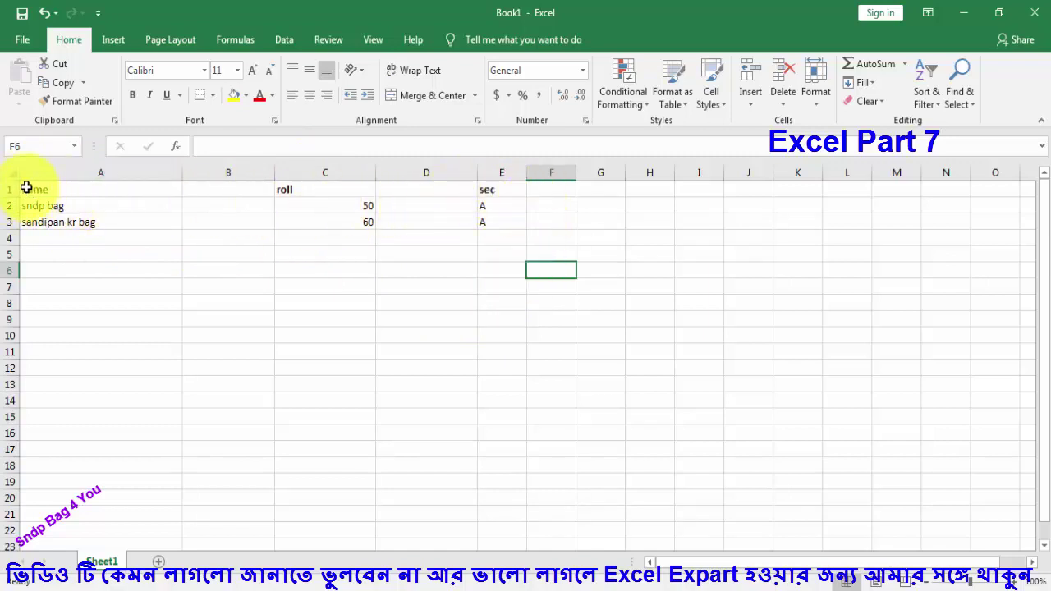
# Step: Give columns A through E a common column width of 25
pyautogui.moveTo(22, 184); pyautogui.dragTo(509, 244)
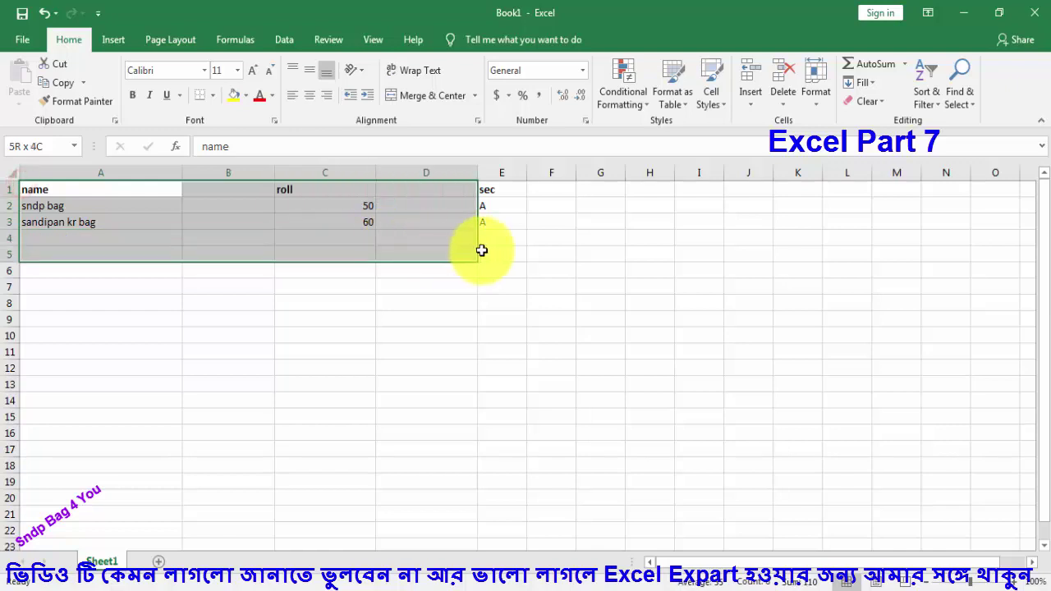
pyautogui.moveTo(510, 244); pyautogui.dragTo(552, 302)
pyautogui.rightClick(241, 194)
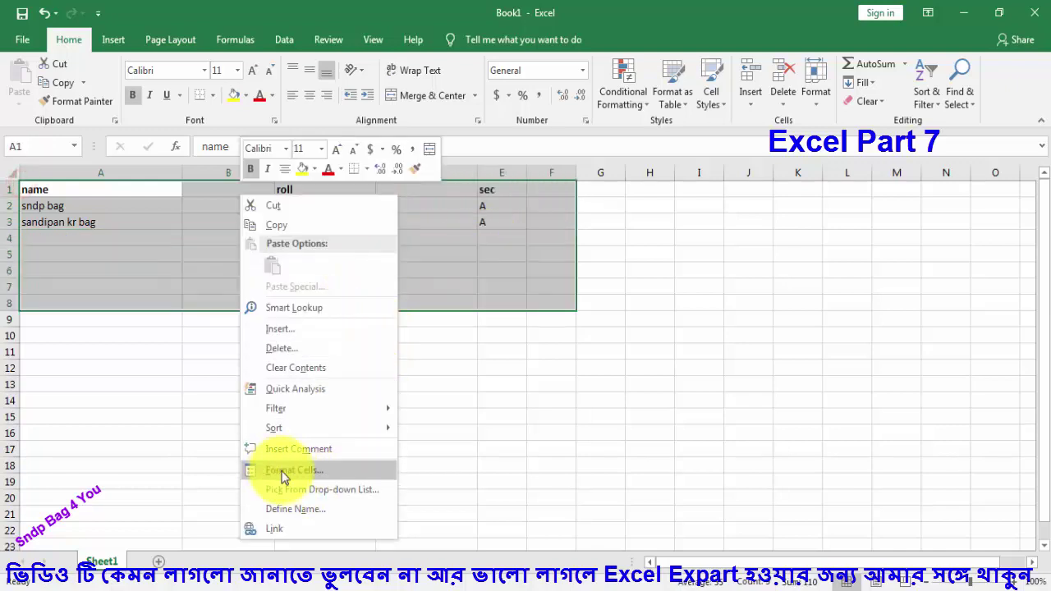
pyautogui.moveTo(100, 172); pyautogui.dragTo(502, 173)
pyautogui.rightClick(258, 172)
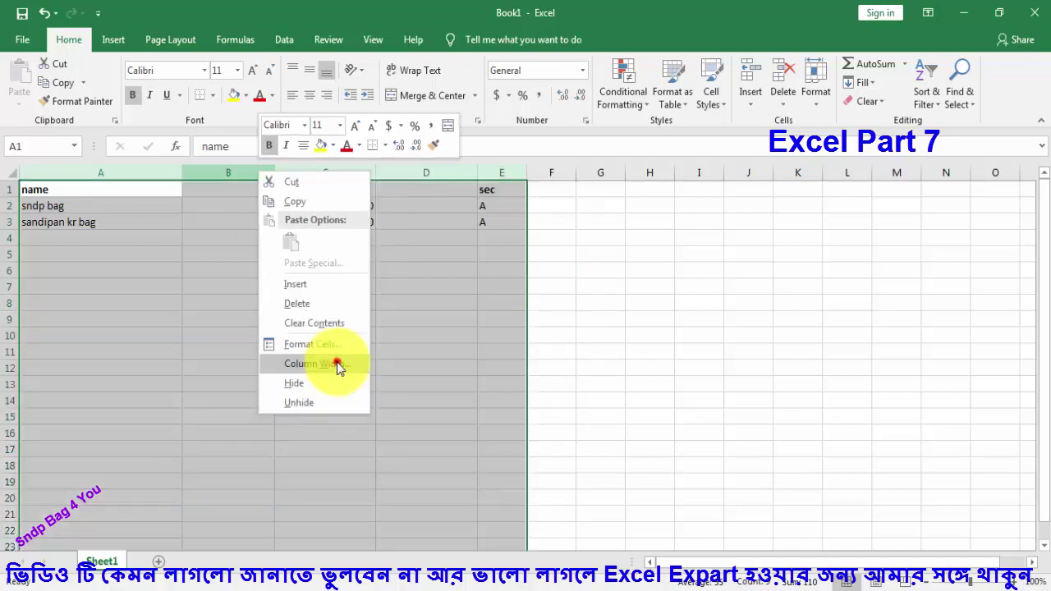
pyautogui.click(335, 363)
pyautogui.write('25')
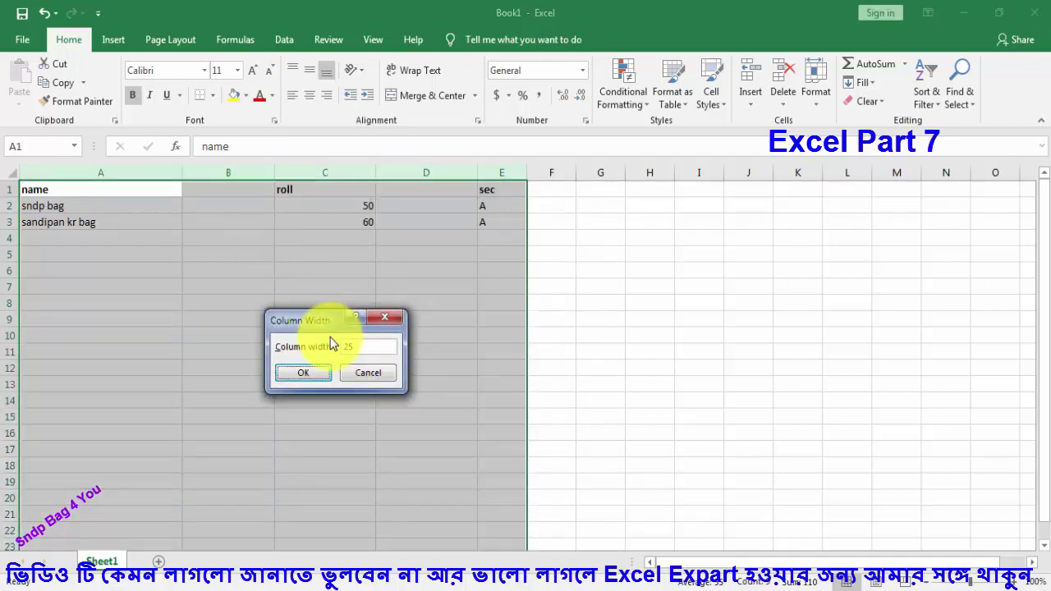
pyautogui.press('Return')
pyautogui.click(329, 270)
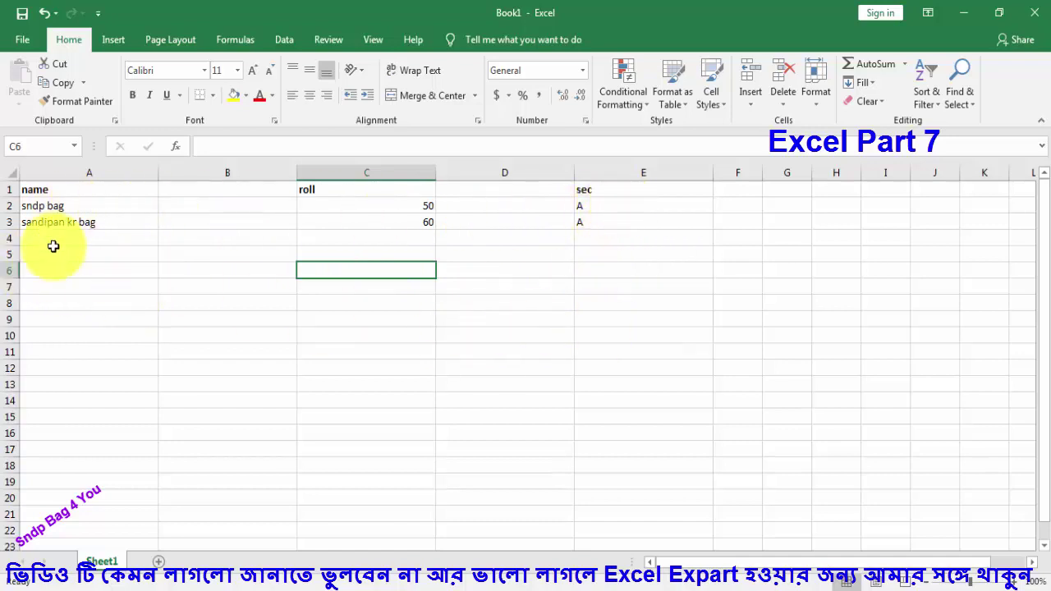
# Step: Set columns A to E to width 15 through Column Width
pyautogui.moveTo(40, 172); pyautogui.dragTo(520, 190)
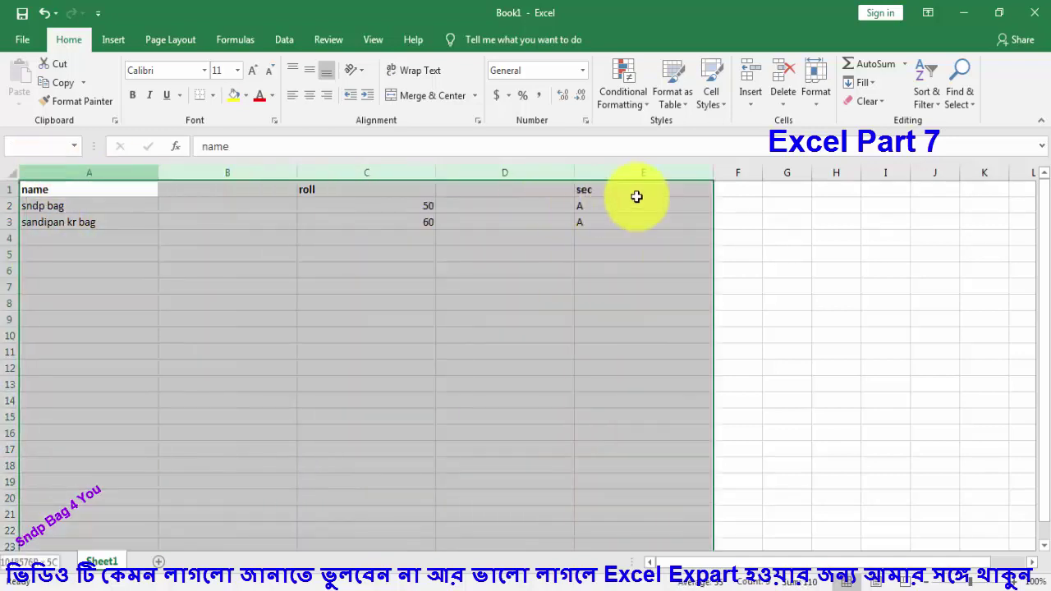
pyautogui.rightClick(226, 174)
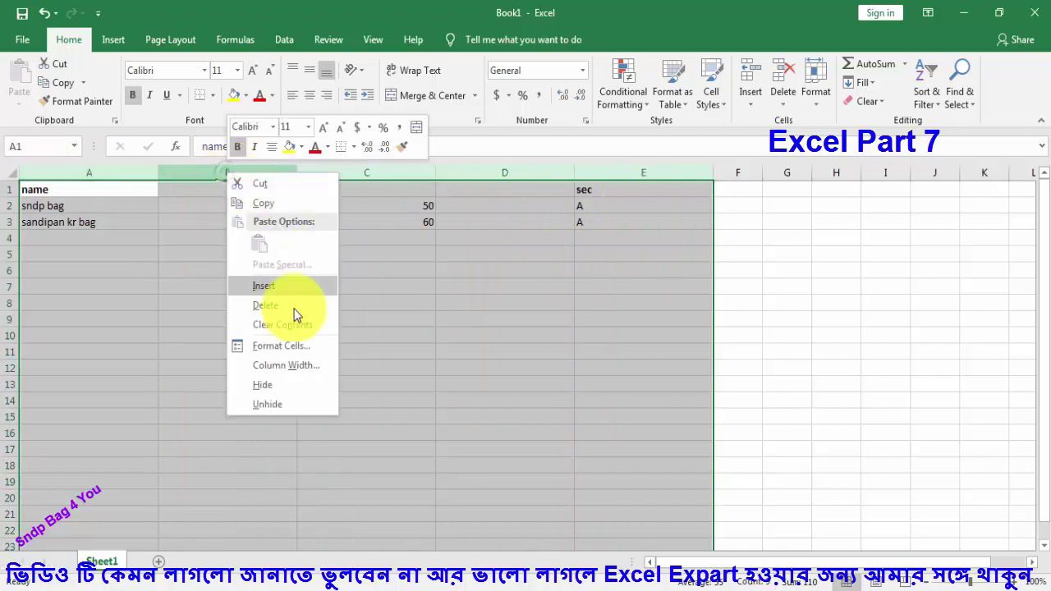
pyautogui.click(277, 366)
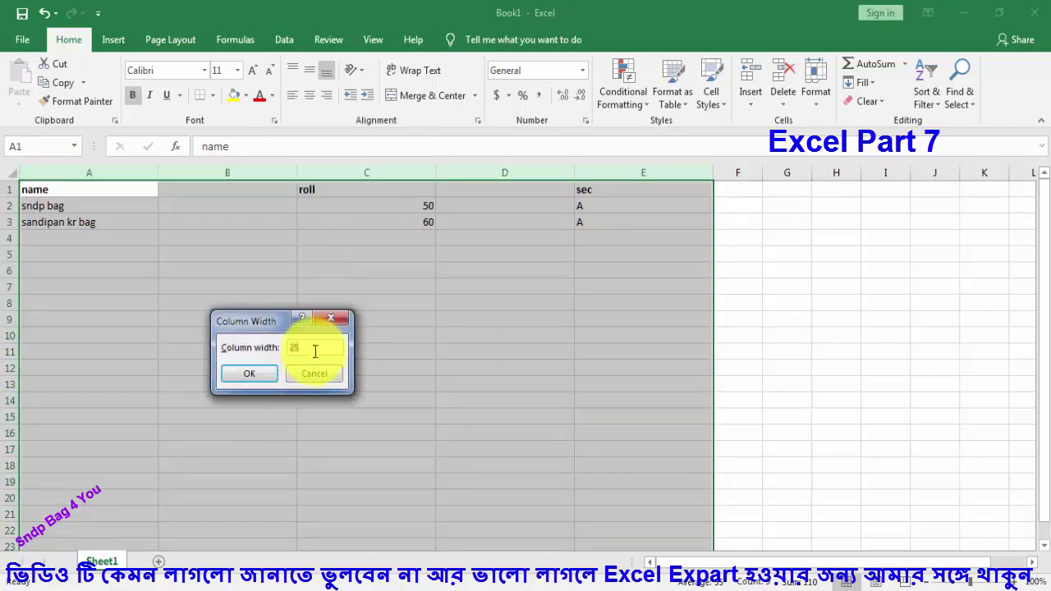
pyautogui.press('Return')
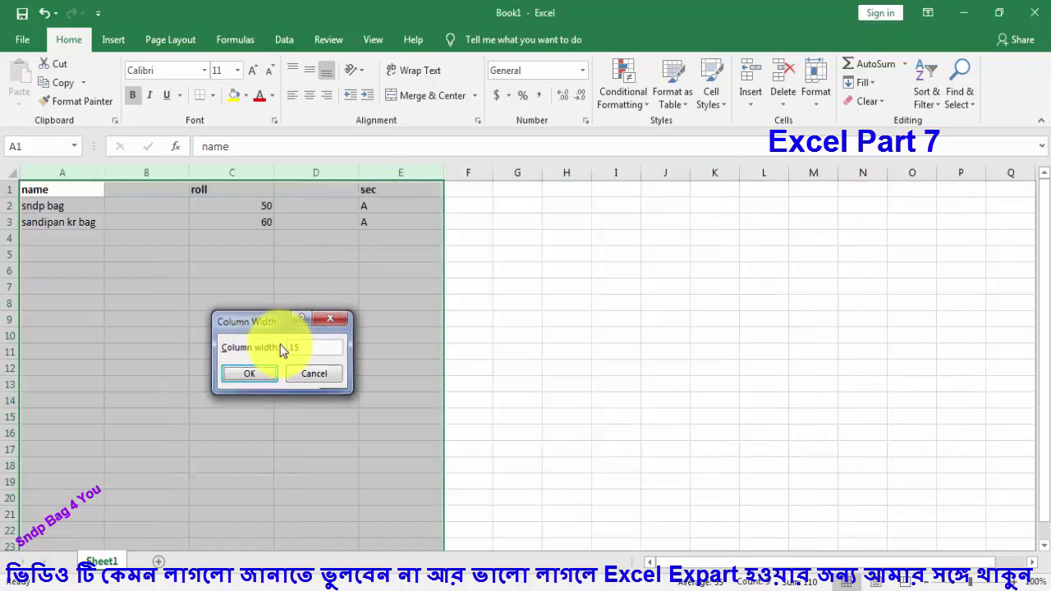
pyautogui.click(148, 284)
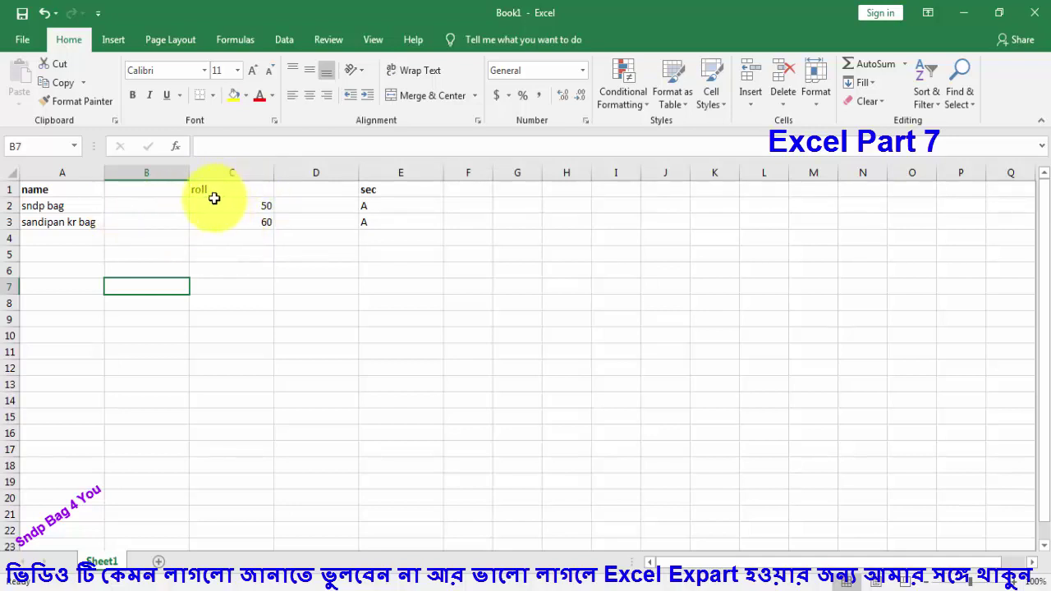
# Step: AutoFit the widths of columns A through E to their contents
pyautogui.moveTo(28, 172); pyautogui.dragTo(406, 172)
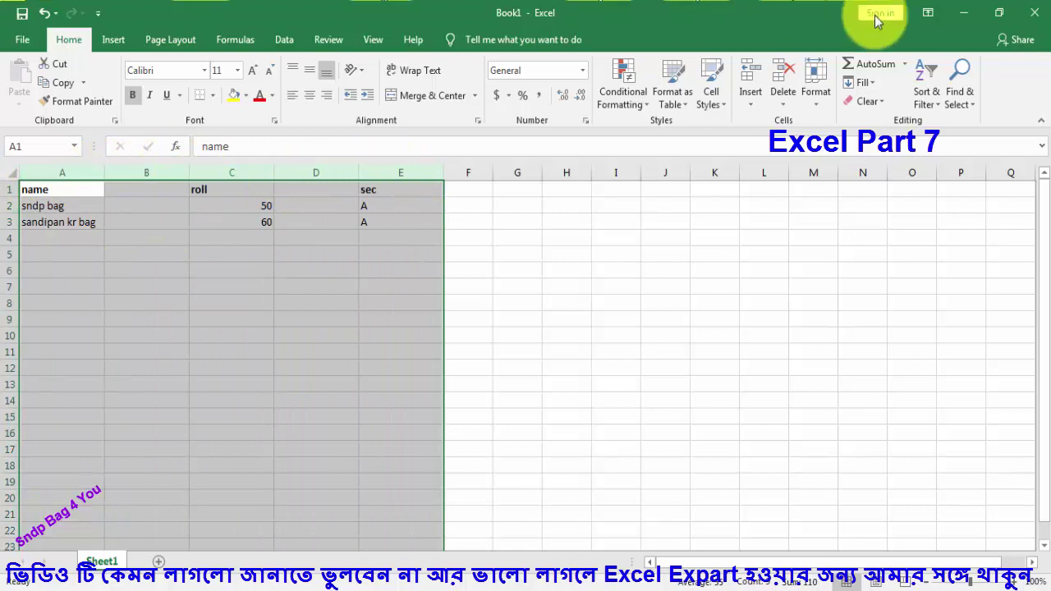
pyautogui.click(817, 99)
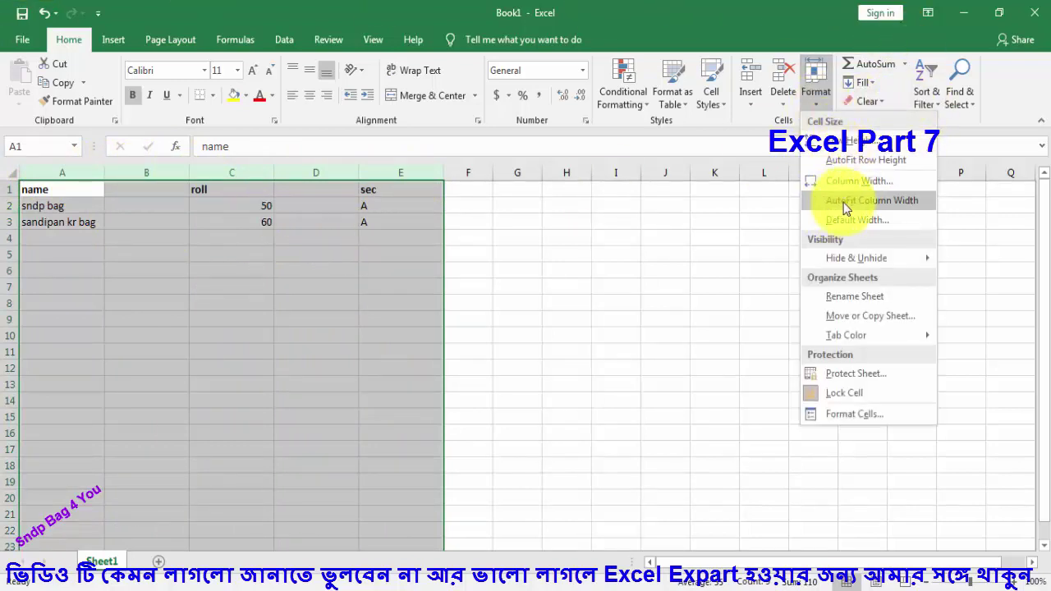
pyautogui.click(900, 206)
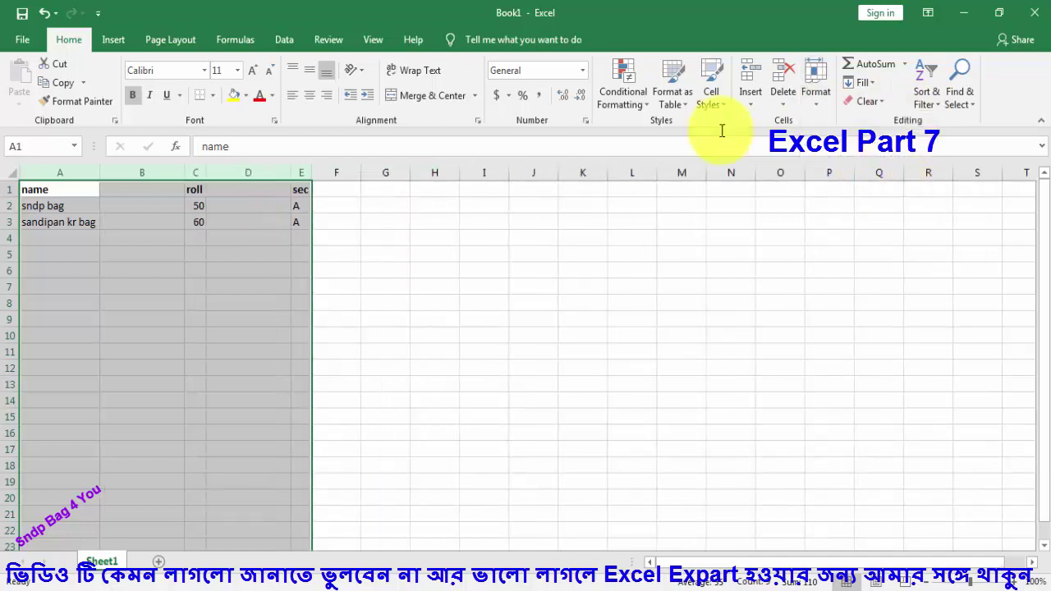
pyautogui.click(395, 229)
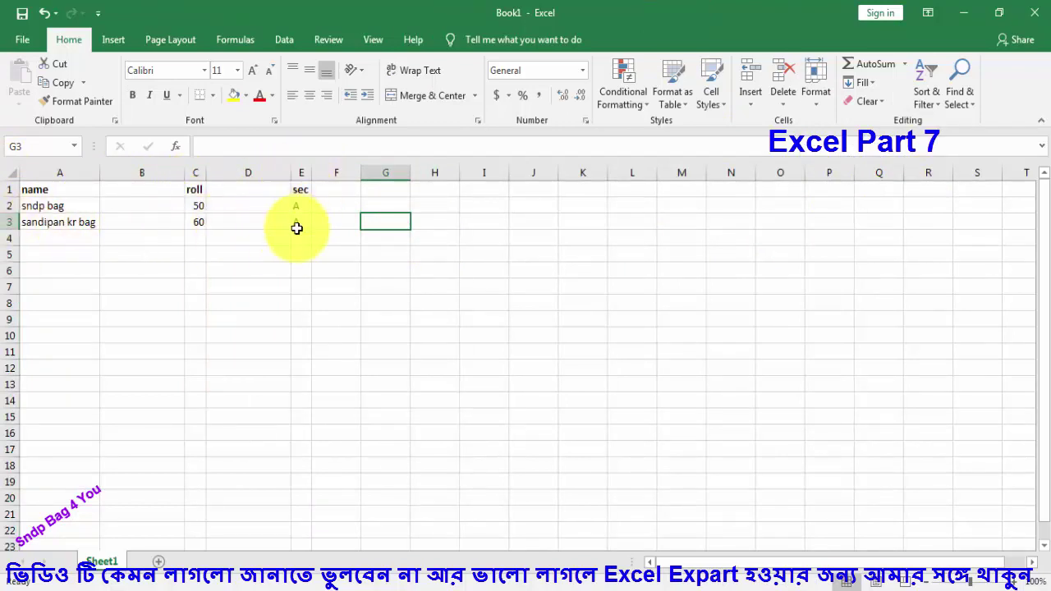
# Step: Select several cells in column C one after another
pyautogui.click(248, 211)
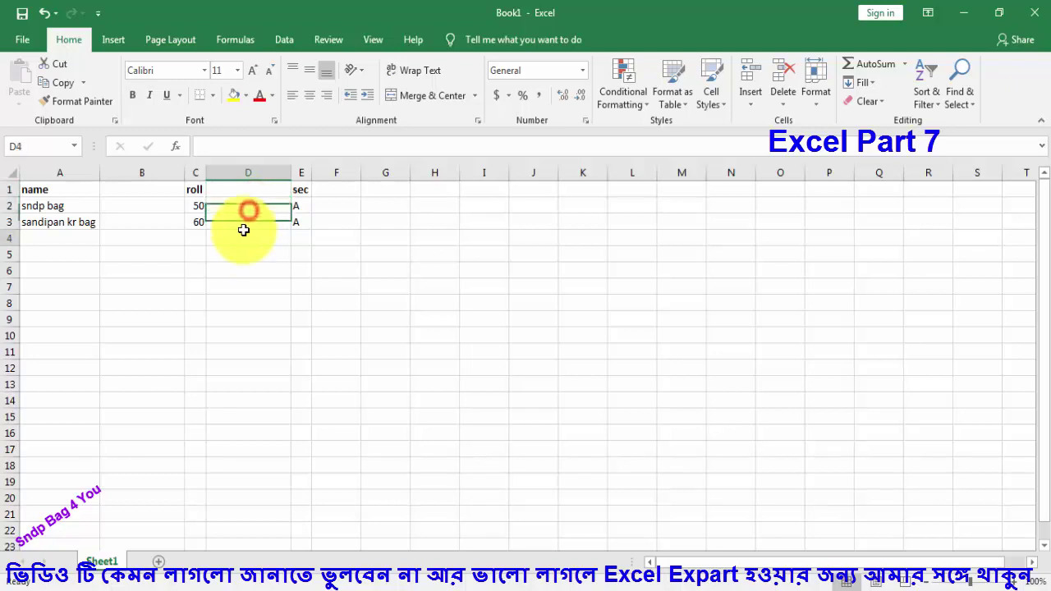
pyautogui.click(237, 253)
pyautogui.click(237, 287)
pyautogui.click(241, 221)
pyautogui.click(241, 189)
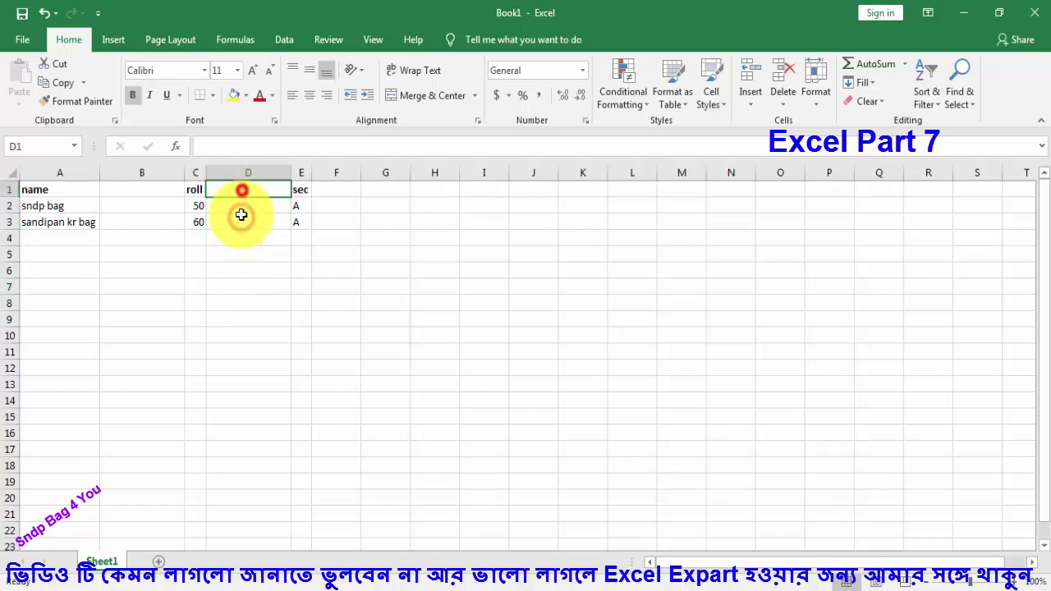
pyautogui.click(237, 236)
pyautogui.click(230, 283)
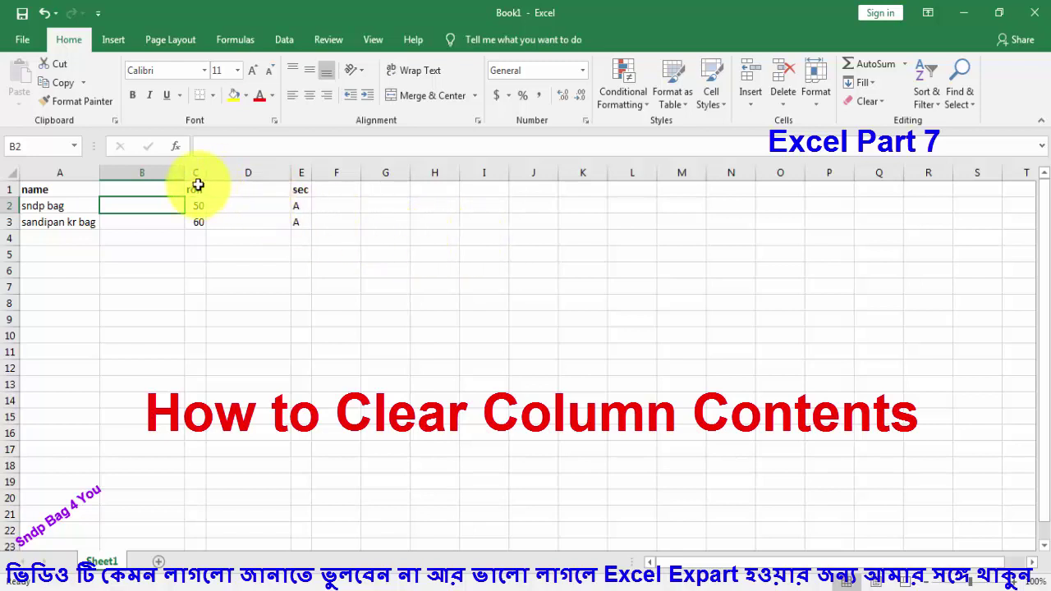
# Step: Clear Contents of column C, removing roll, 50 and 60 but keeping the column
pyautogui.click(303, 172)
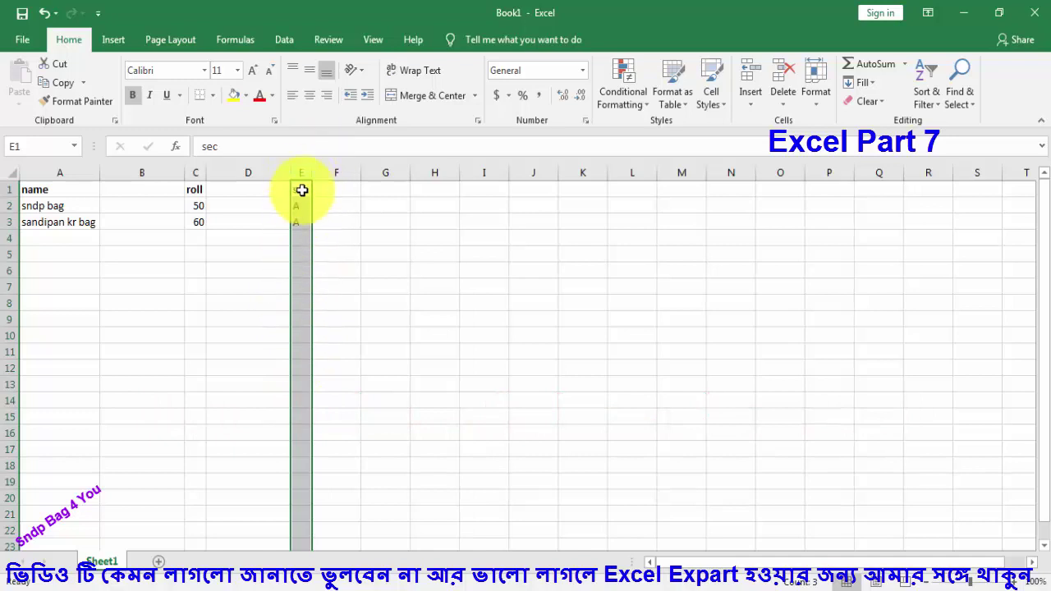
pyautogui.press('Delete')
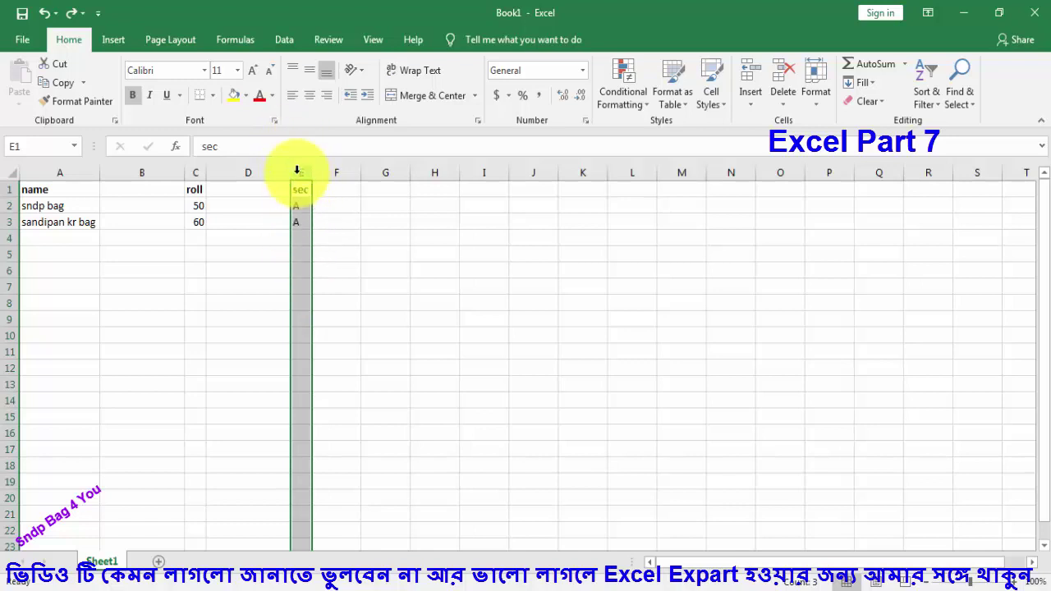
pyautogui.click(195, 168)
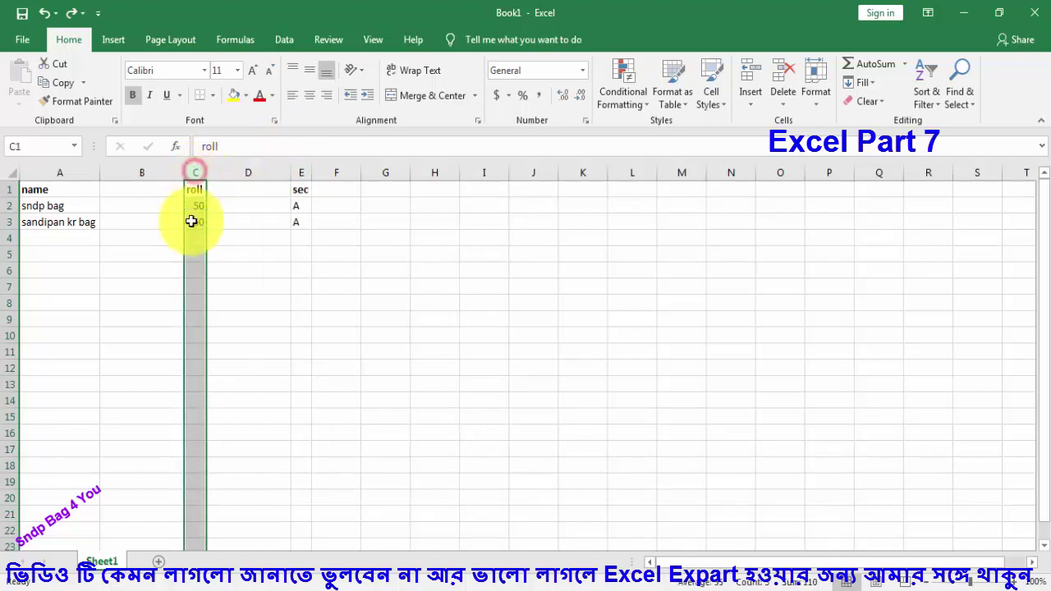
pyautogui.rightClick(193, 173)
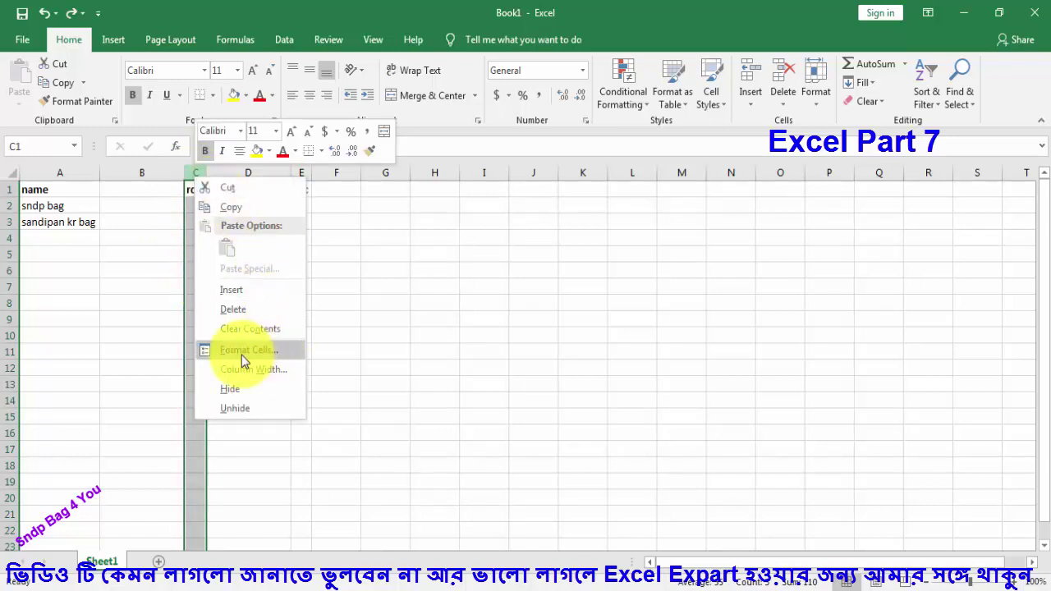
pyautogui.click(264, 332)
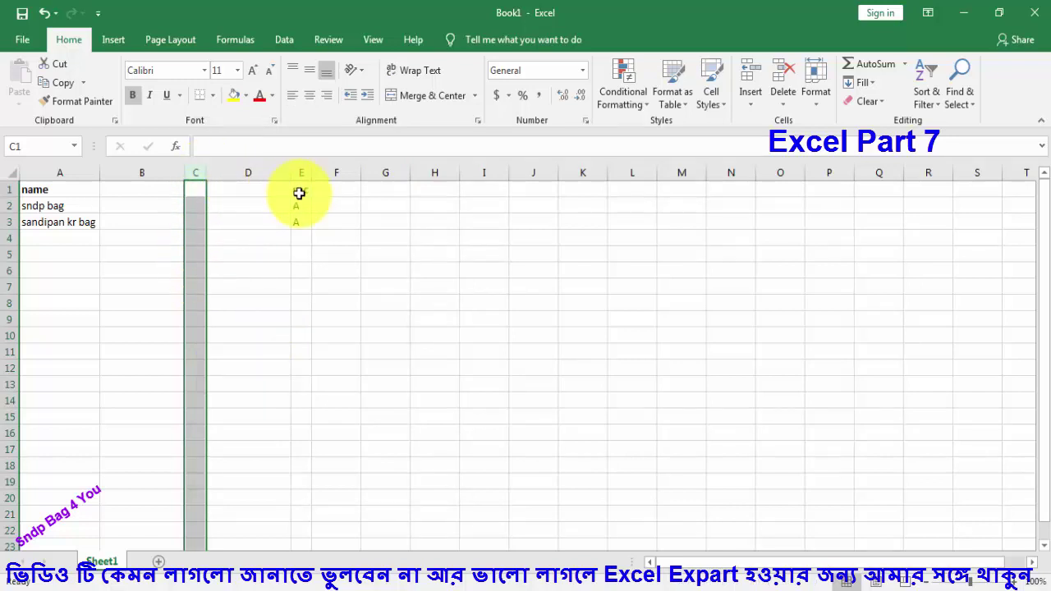
pyautogui.click(66, 173)
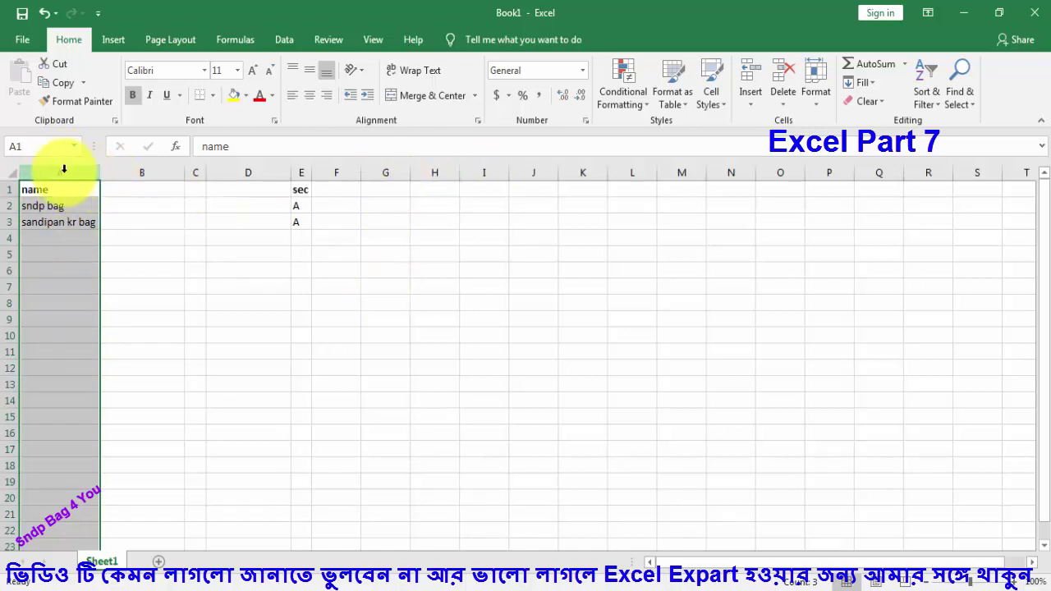
# Step: Cut the name column A and paste it into column F beside sec
pyautogui.hotkey('ctrl', 'x')
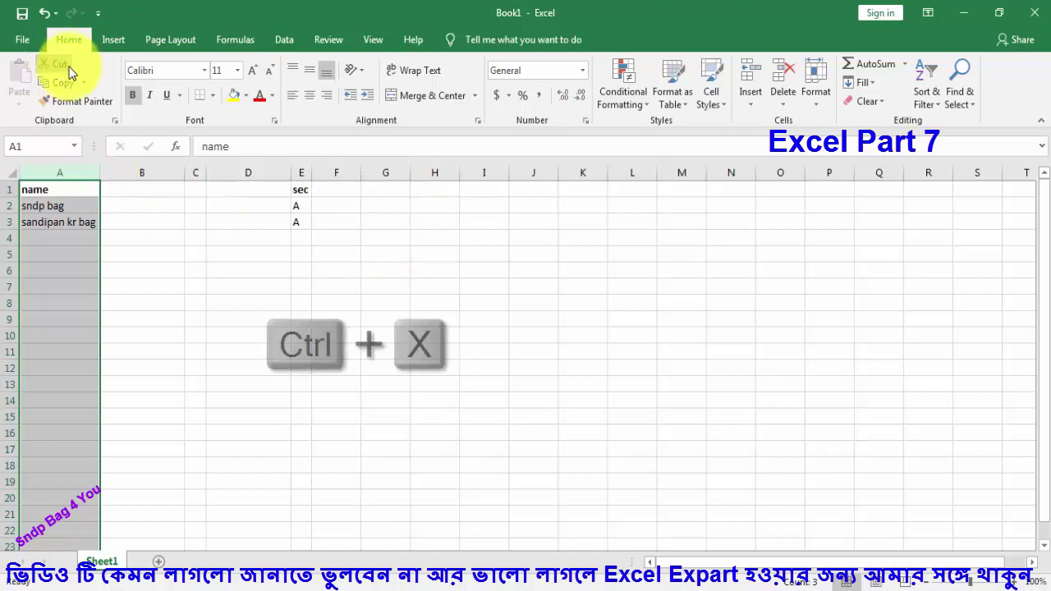
pyautogui.rightClick(25, 170)
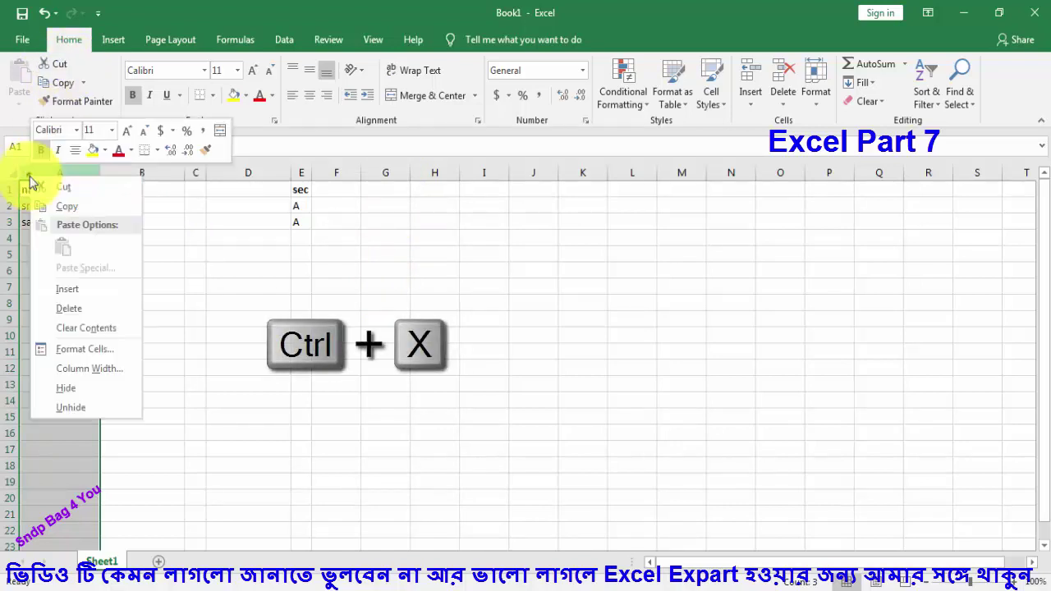
pyautogui.click(72, 193)
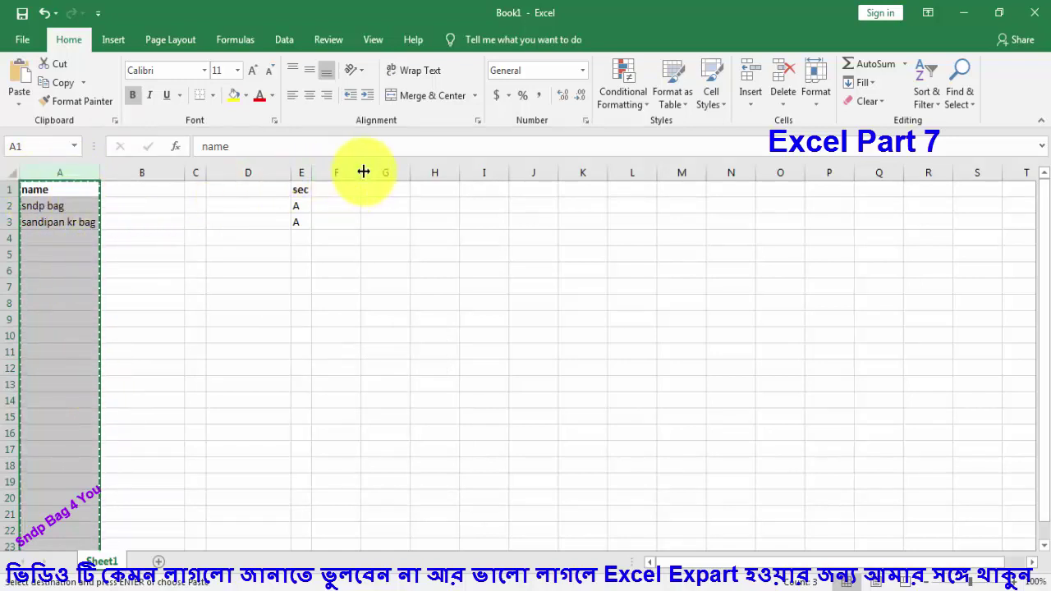
pyautogui.click(339, 174)
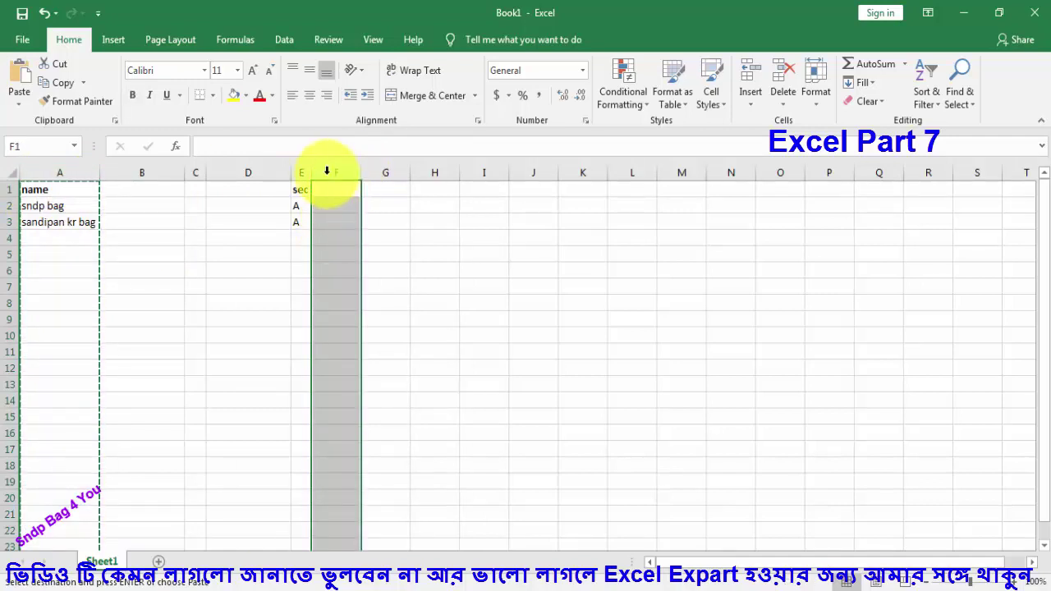
pyautogui.rightClick(341, 179)
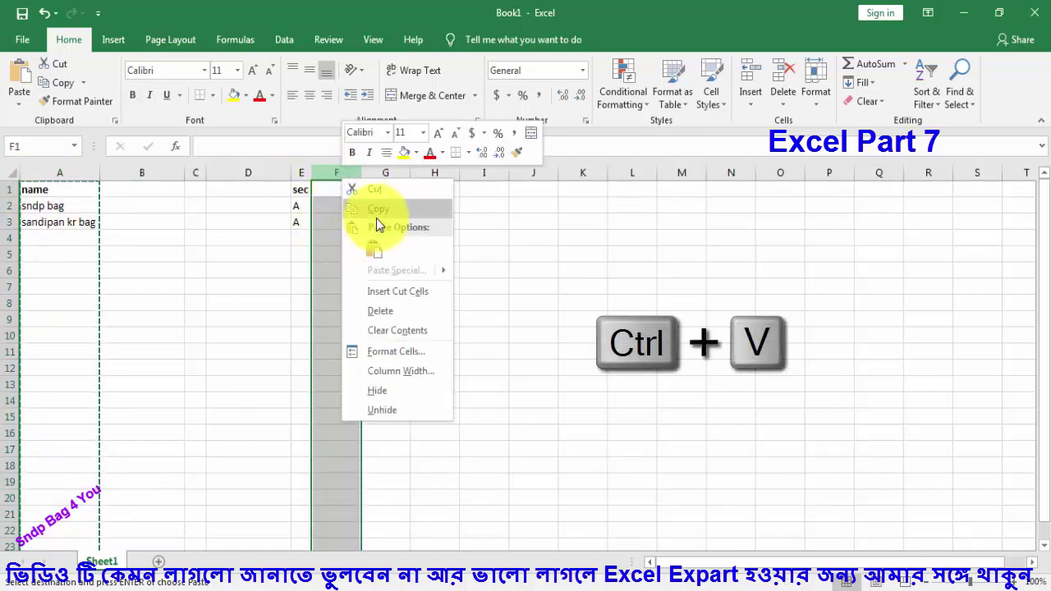
pyautogui.click(20, 78)
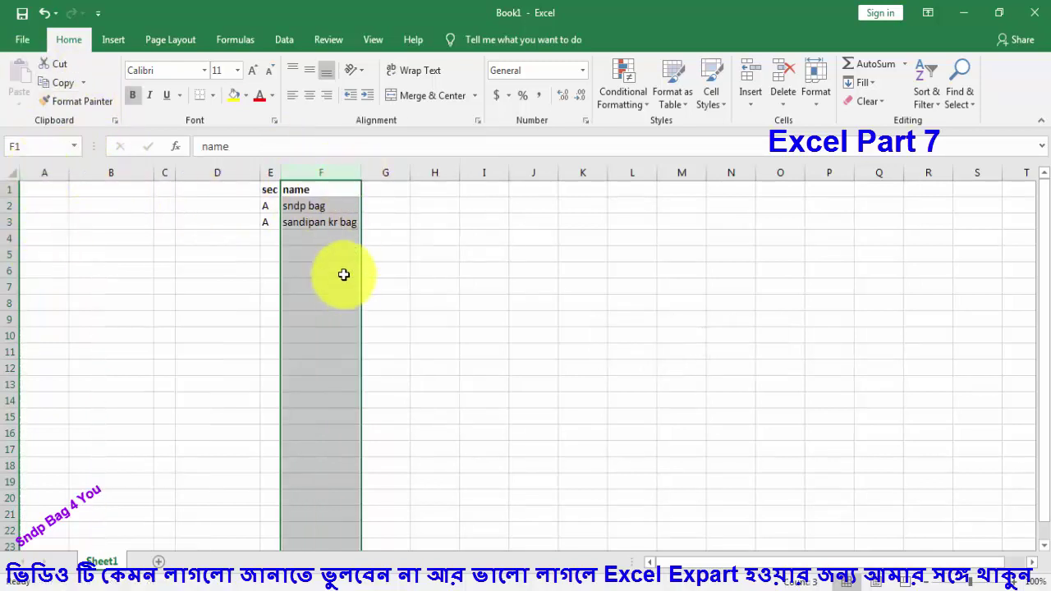
pyautogui.click(271, 172)
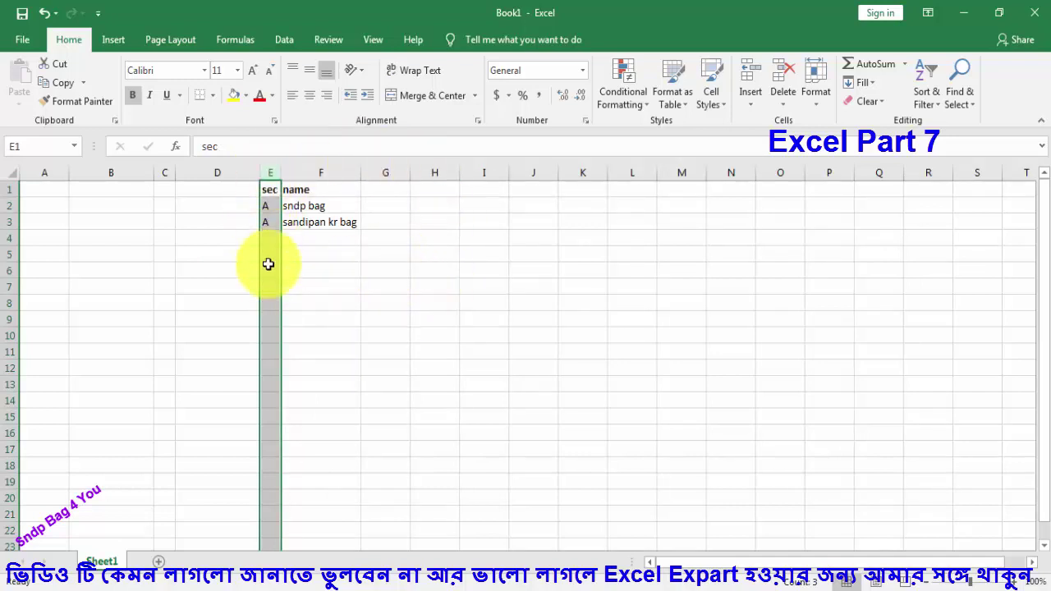
# Step: Copy the sec column E (sec, A, A) and paste it into column H
pyautogui.rightClick(273, 173)
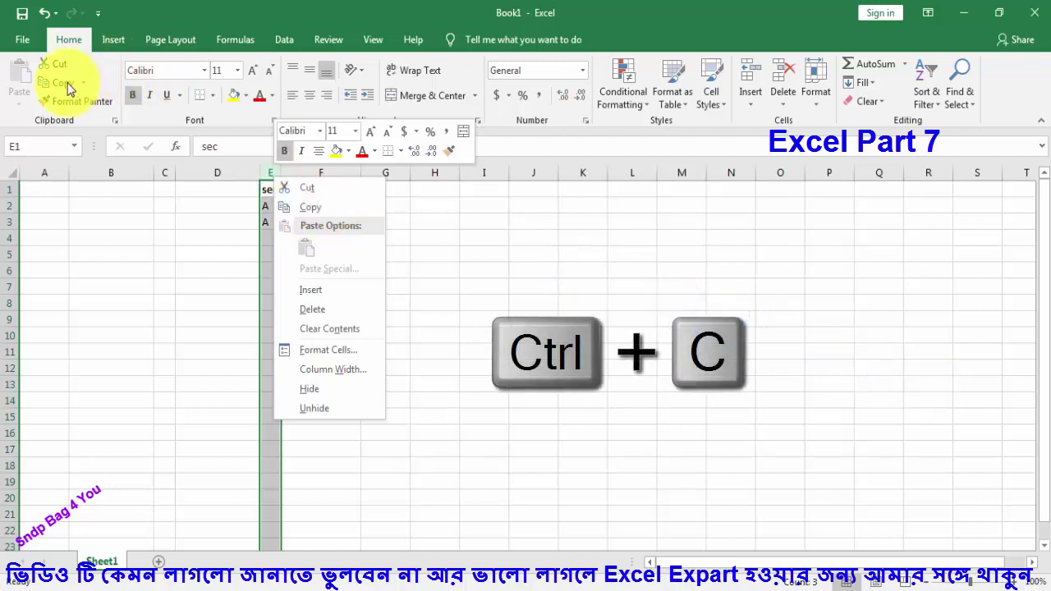
pyautogui.click(311, 209)
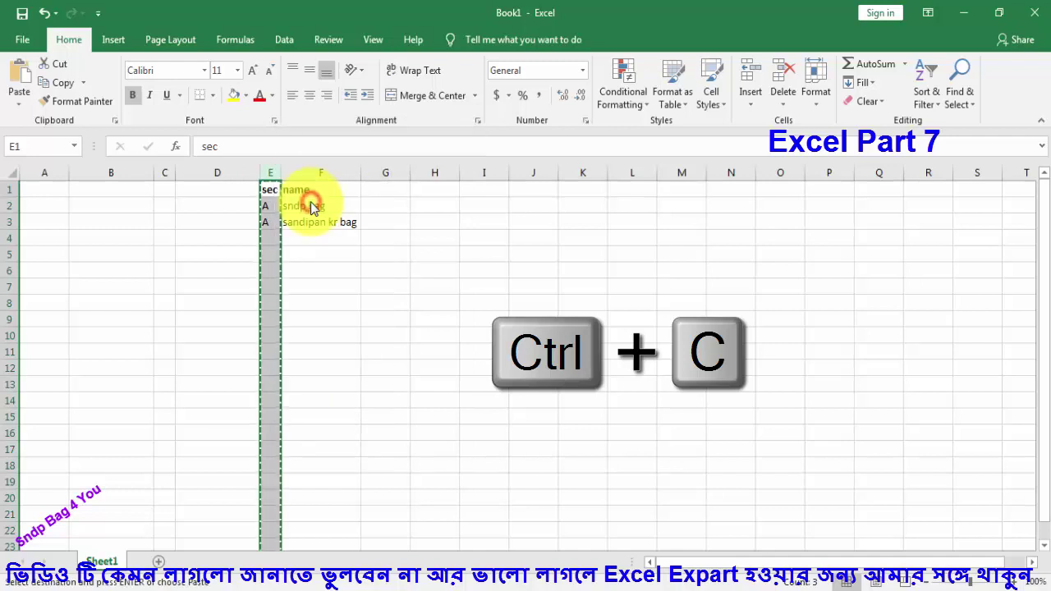
pyautogui.click(437, 172)
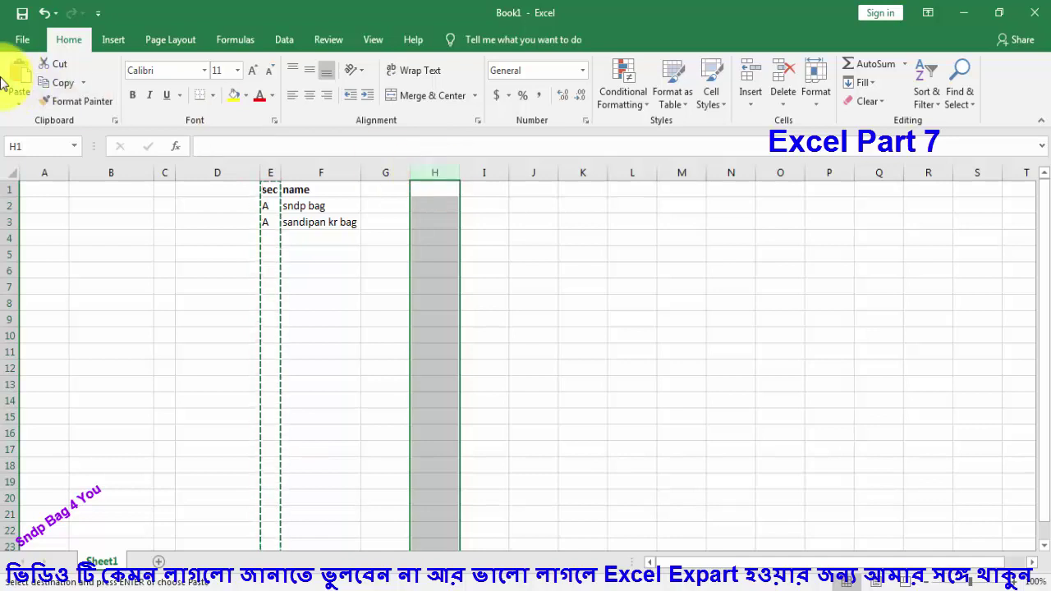
pyautogui.rightClick(432, 171)
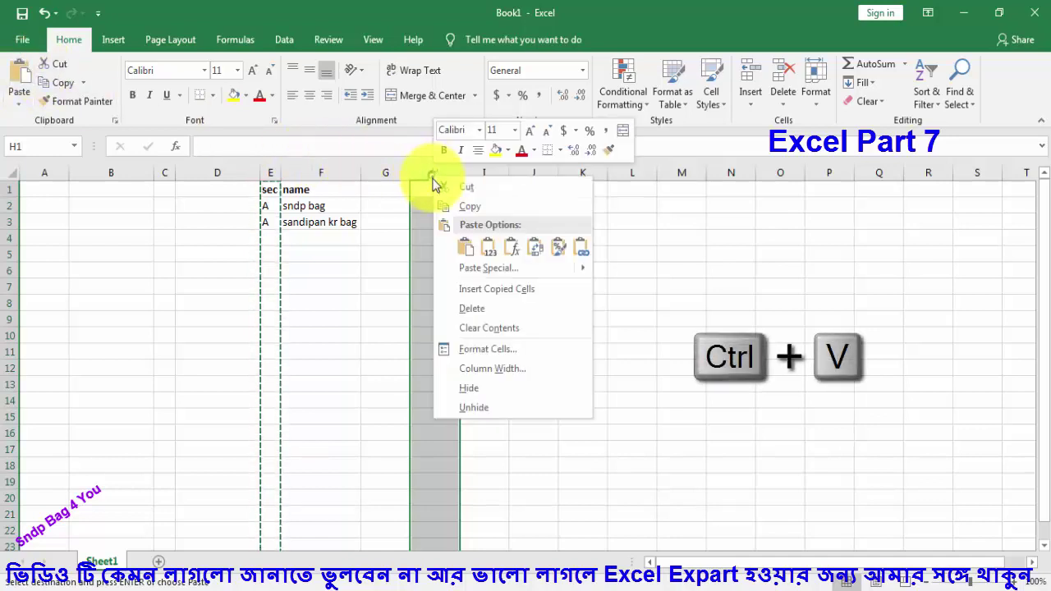
pyautogui.click(467, 250)
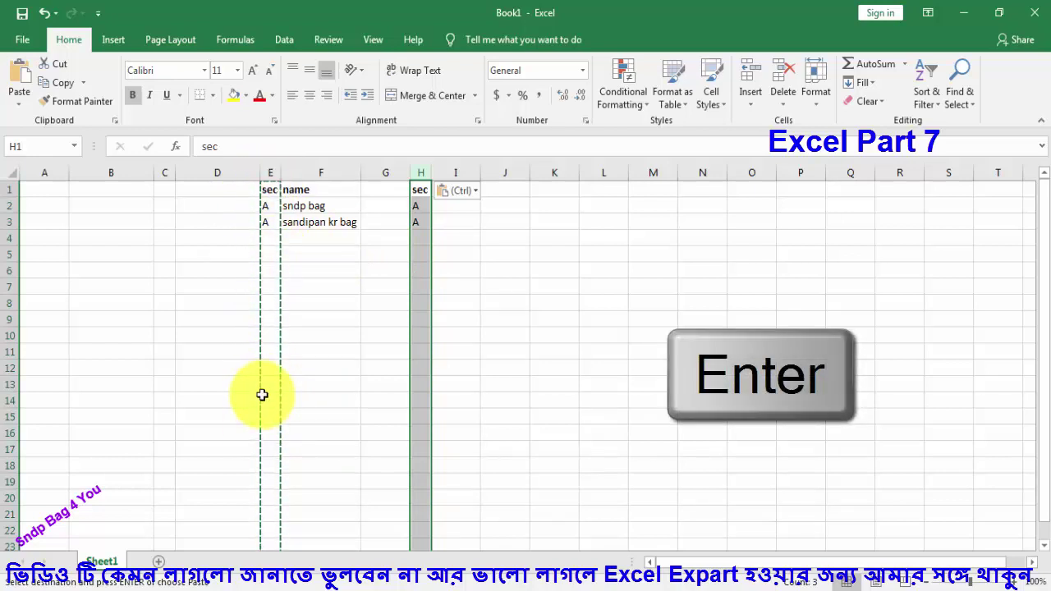
pyautogui.press('Return')
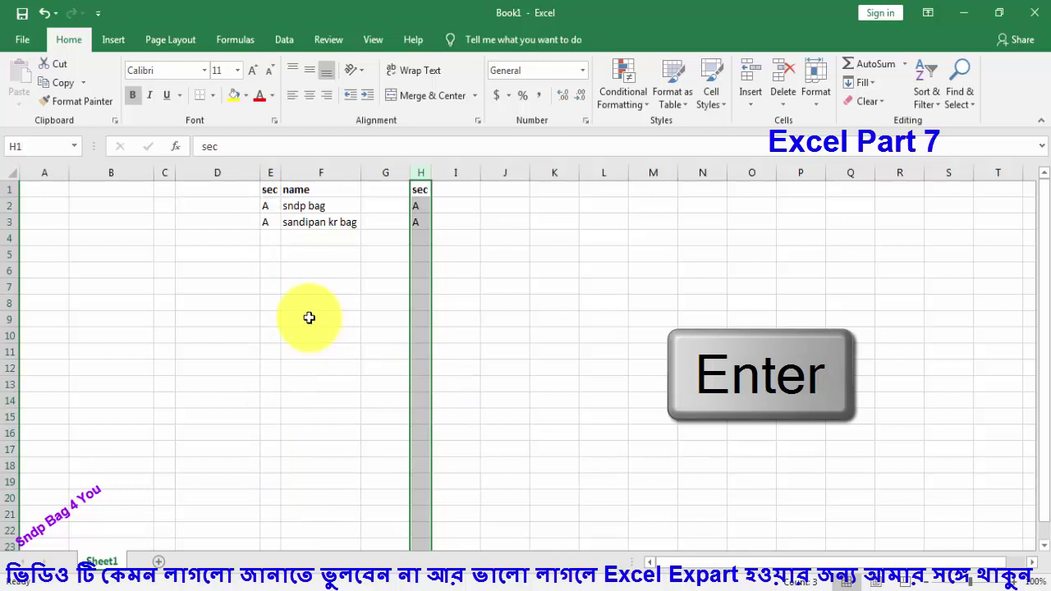